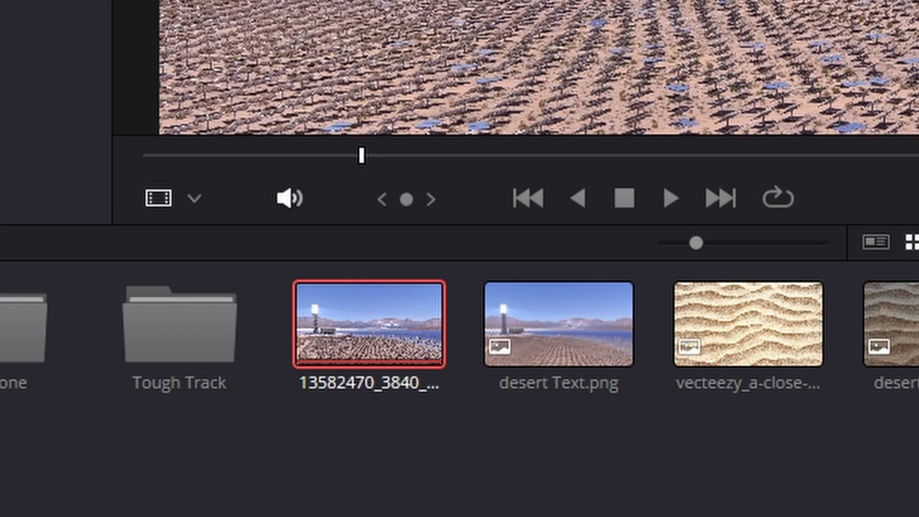
right_click(402, 315)
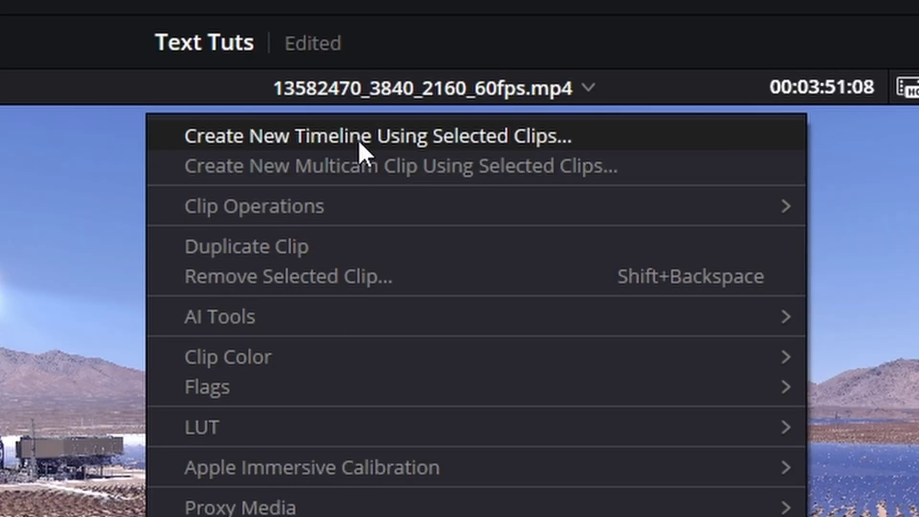
click(360, 143)
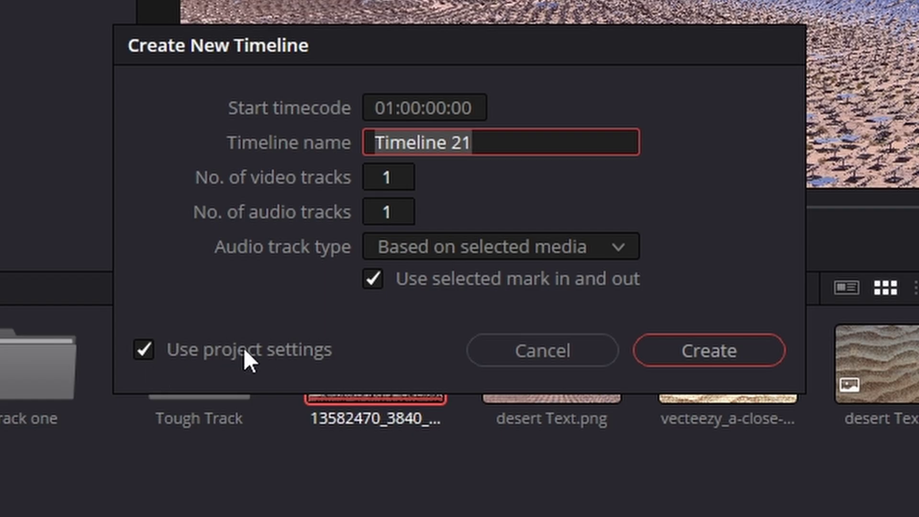
click(144, 348)
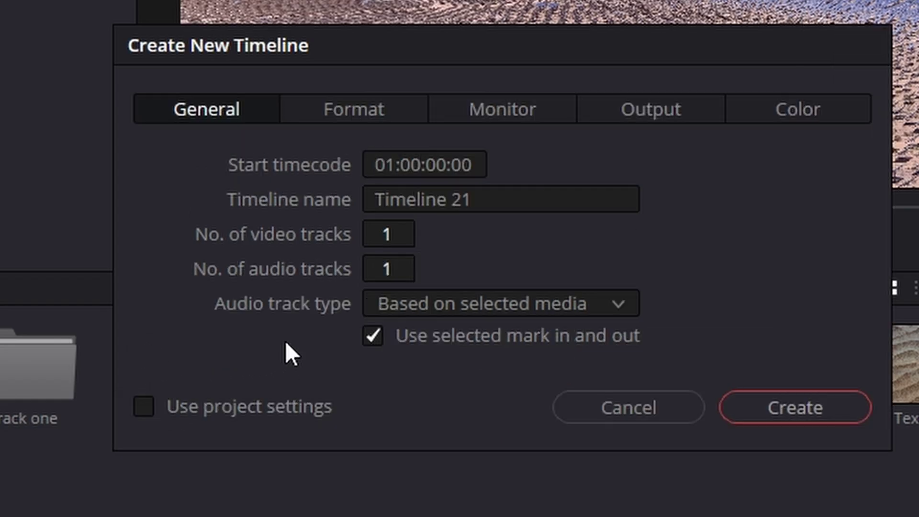
click(386, 111)
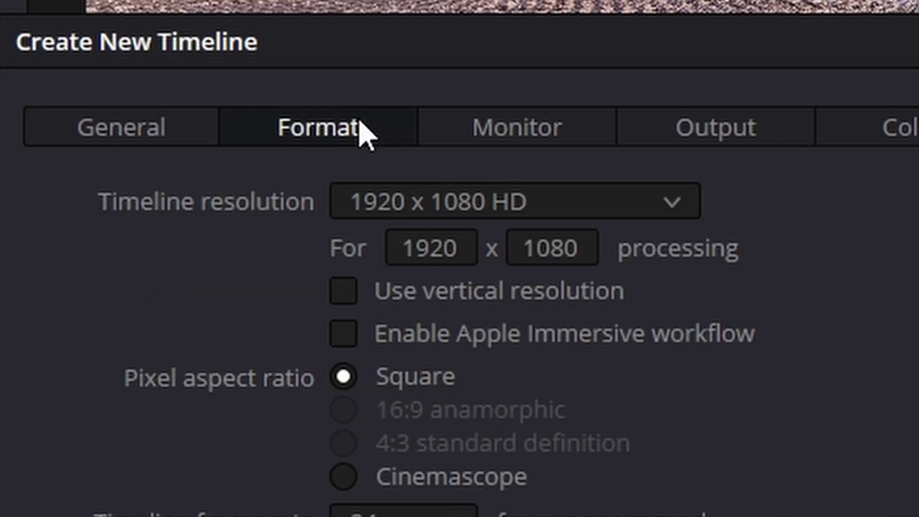
click(673, 205)
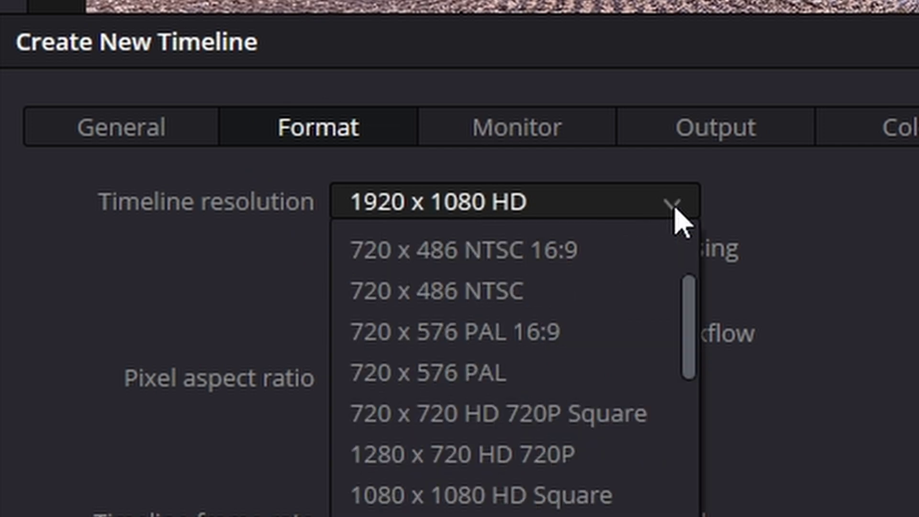
scroll(691, 328, down, 5)
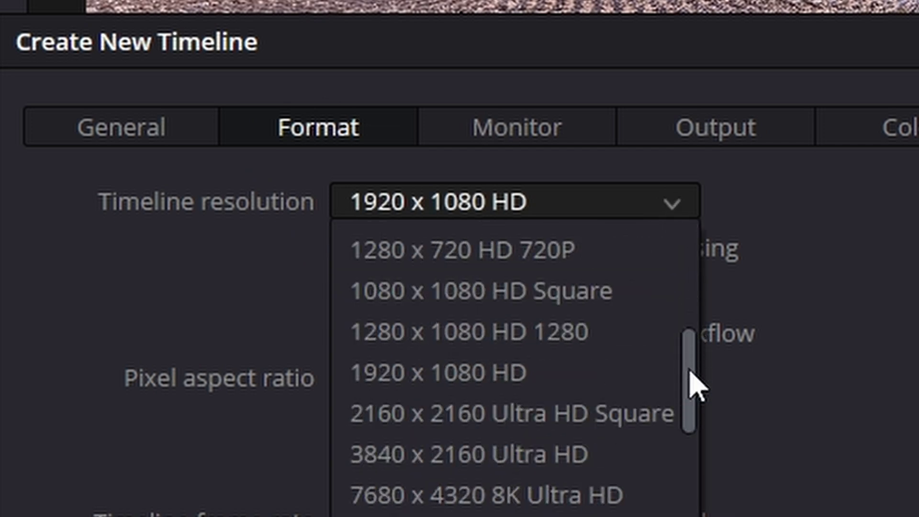
click(537, 459)
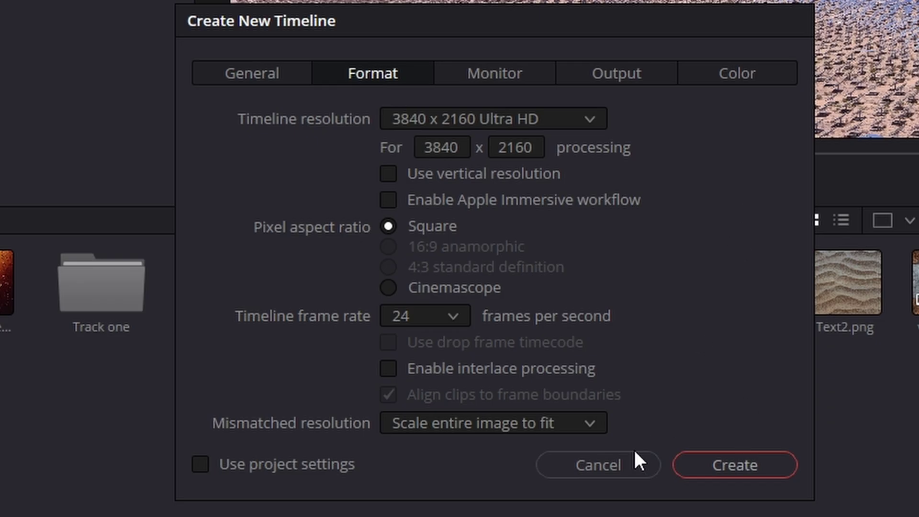
click(630, 464)
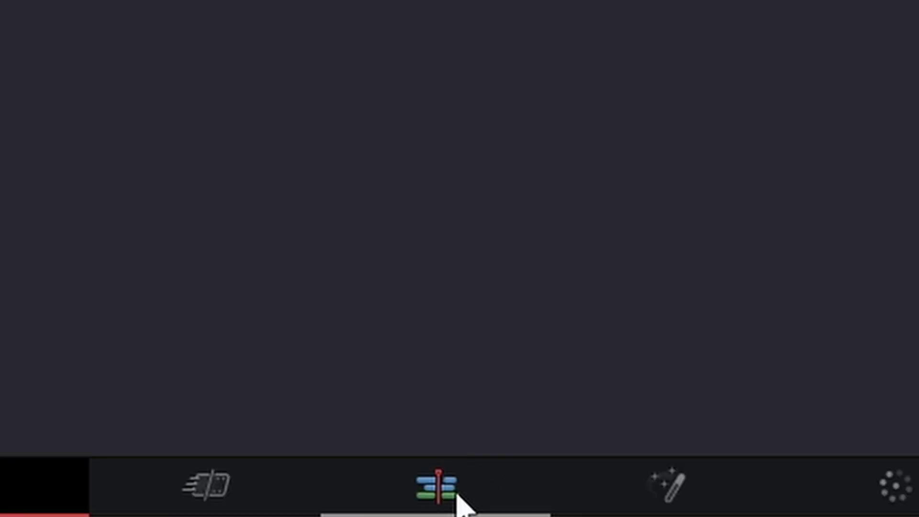
Step: Switch to the Edit page, place the 13582470_3840_2160_60fps.mp4 desert clip on the timeline, and open it in the Fusion page
click(456, 494)
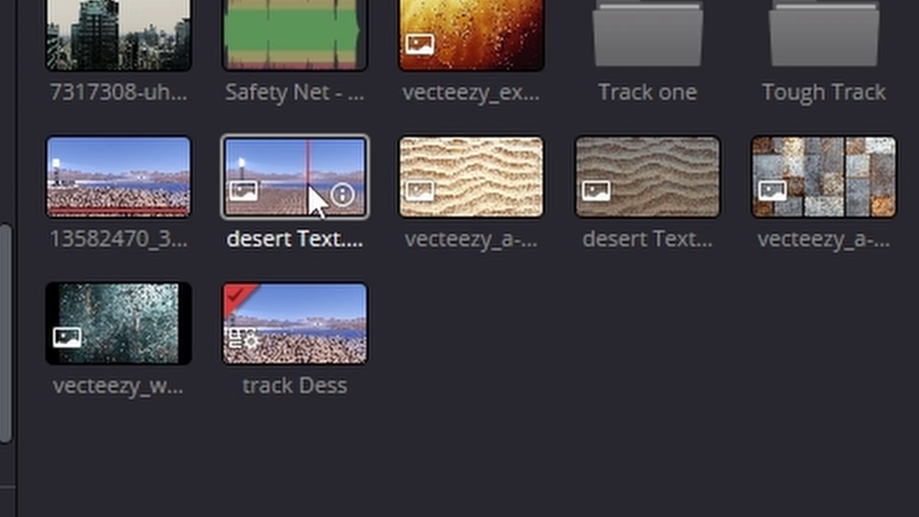
drag(120, 168, 230, 254)
right_click(375, 259)
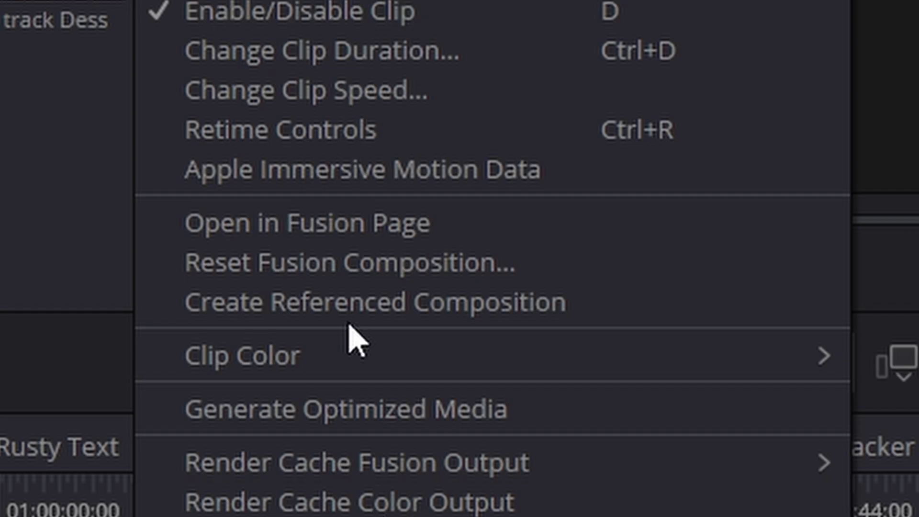
click(331, 222)
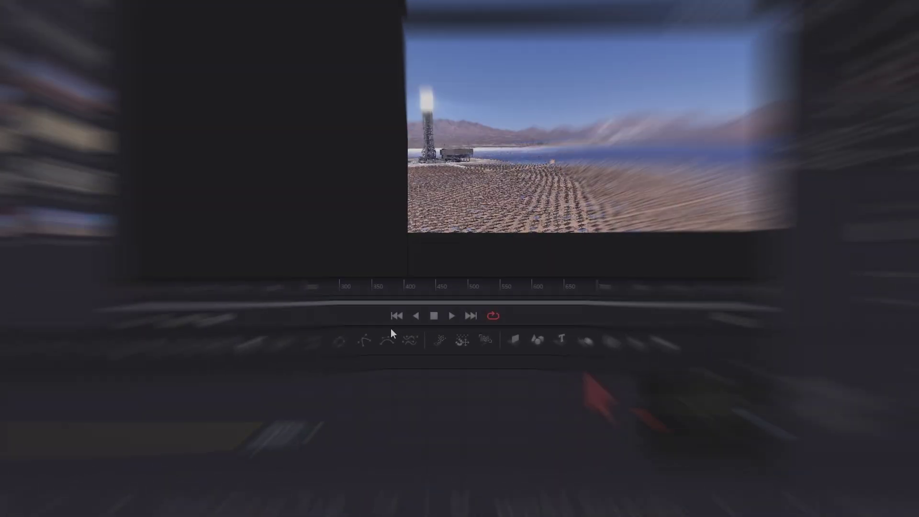
Step: Arrange the MediaOut1 node well apart from the MediaIn1 node in the composition
drag(1, 416, 380, 516)
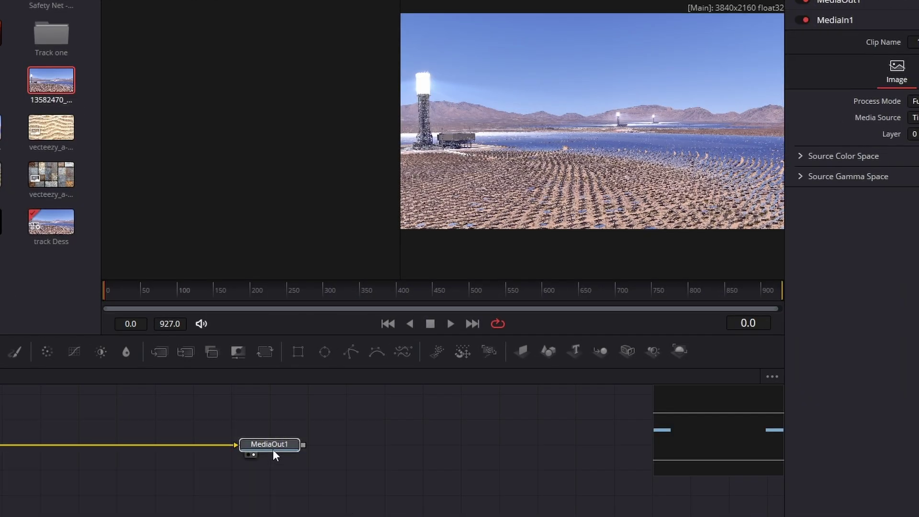
drag(273, 447, 282, 443)
click(653, 142)
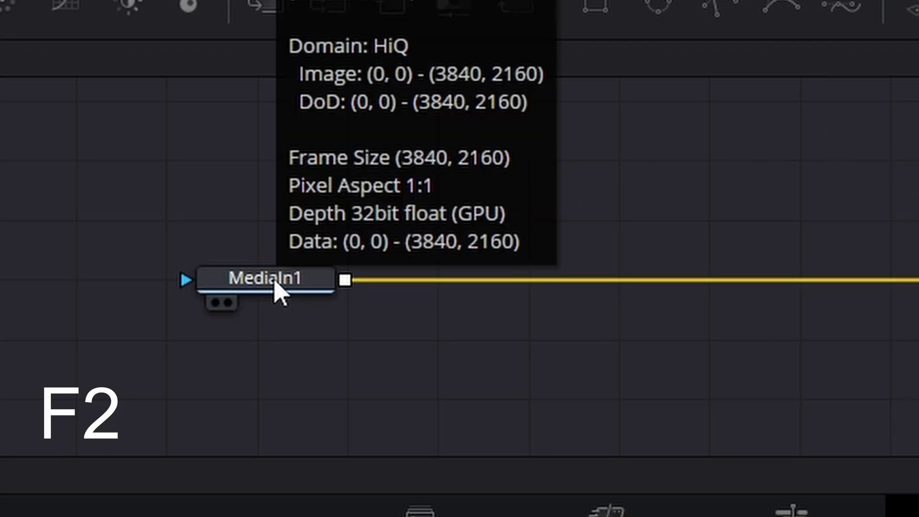
Step: Rename the MediaIn1 node as Desert
click(275, 283)
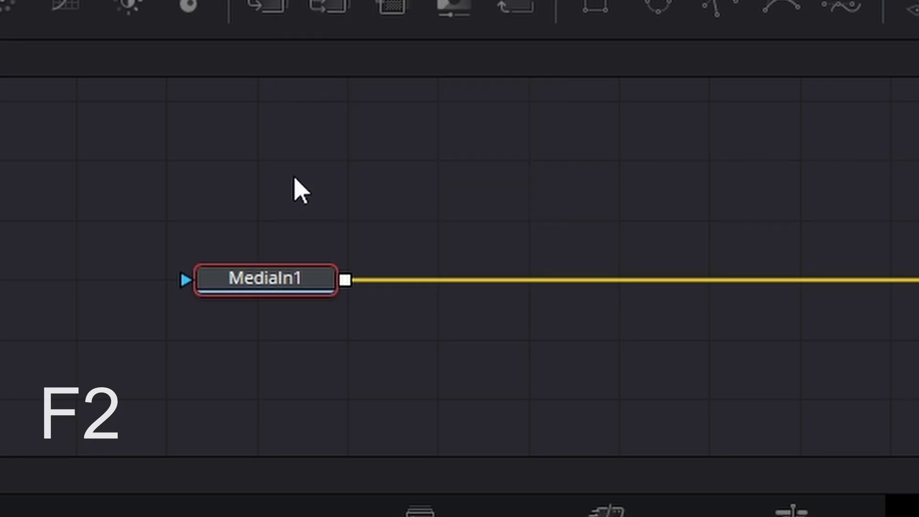
key(F2)
key(BackSpace)
text(dESER)
key(BackSpace)
key(BackSpace)
key(BackSpace)
key(BackSpace)
key(BackSpace)
text(Desert)
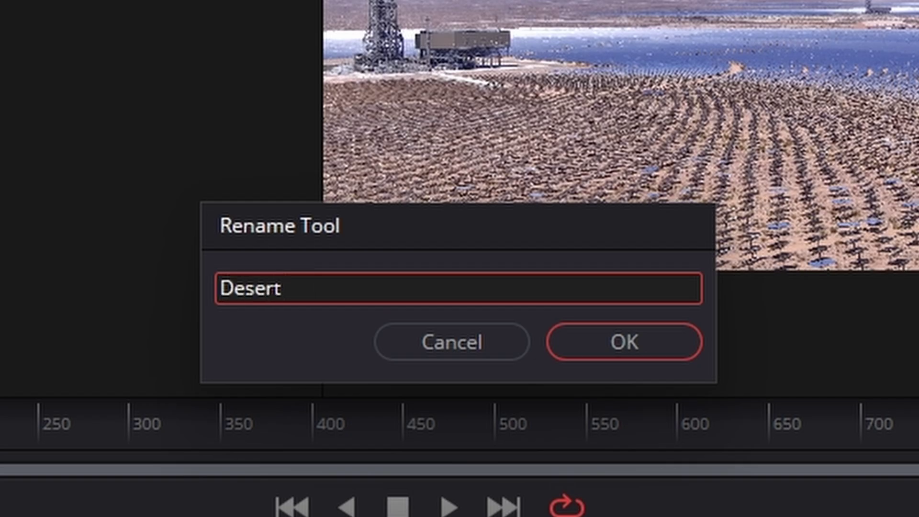
key(Return)
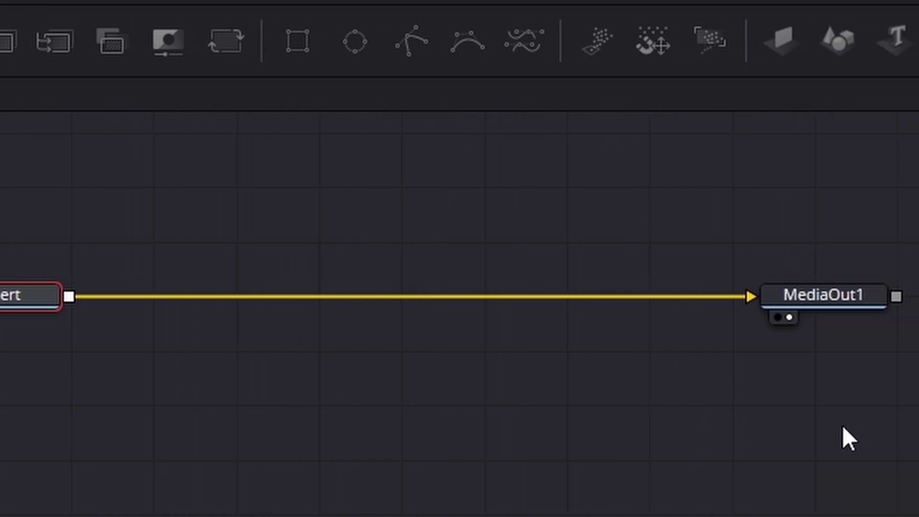
Step: Look at the Arrange Tools options of the node graph
right_click(911, 438)
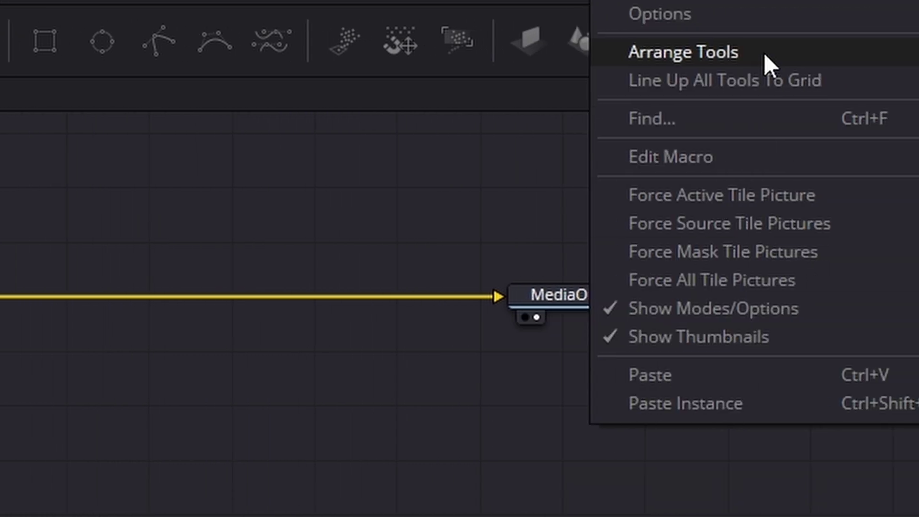
mouse_move(831, 64)
click(799, 326)
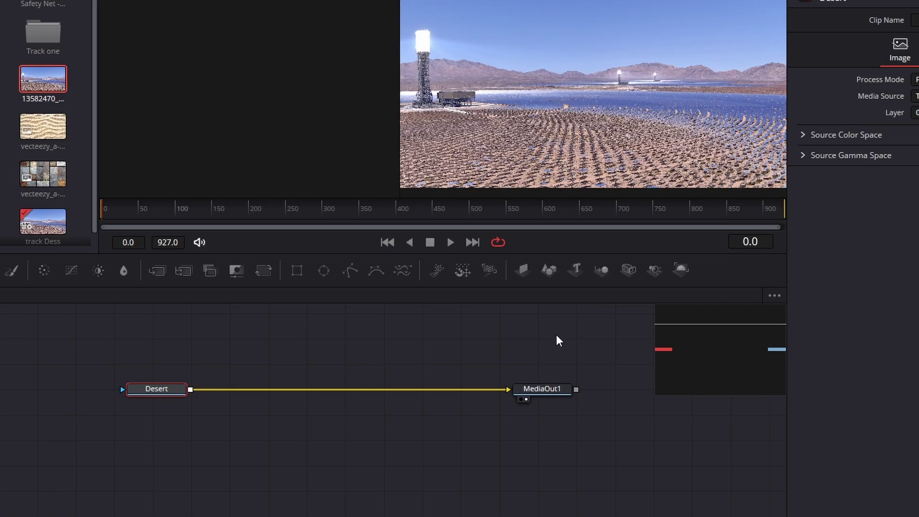
click(193, 348)
Step: Insert a Camera Tracker node between Desert and MediaOut1, and display its output in the right viewer
click(164, 390)
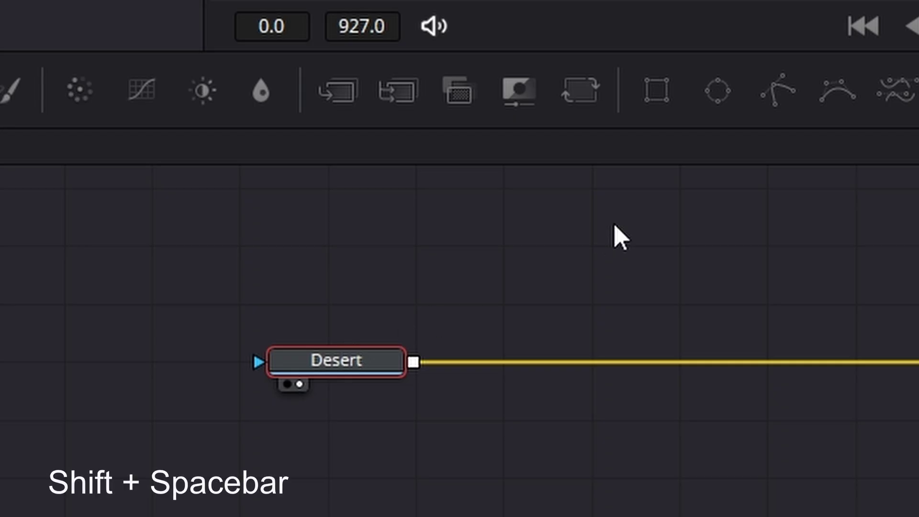
key(shift+space)
key(BackSpace)
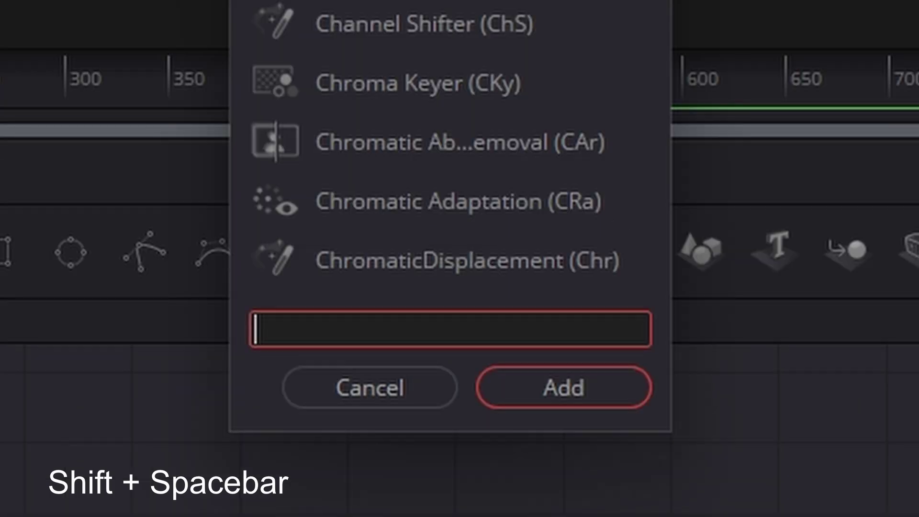
text(camer)
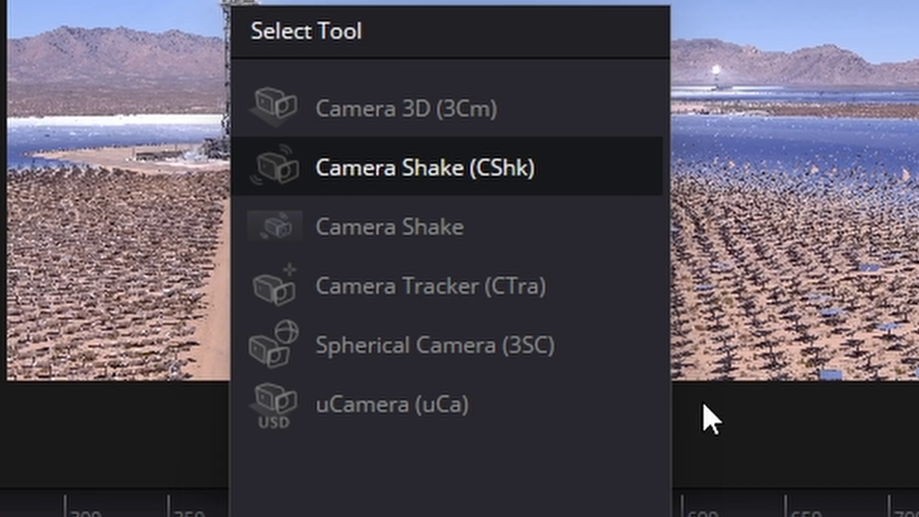
click(371, 286)
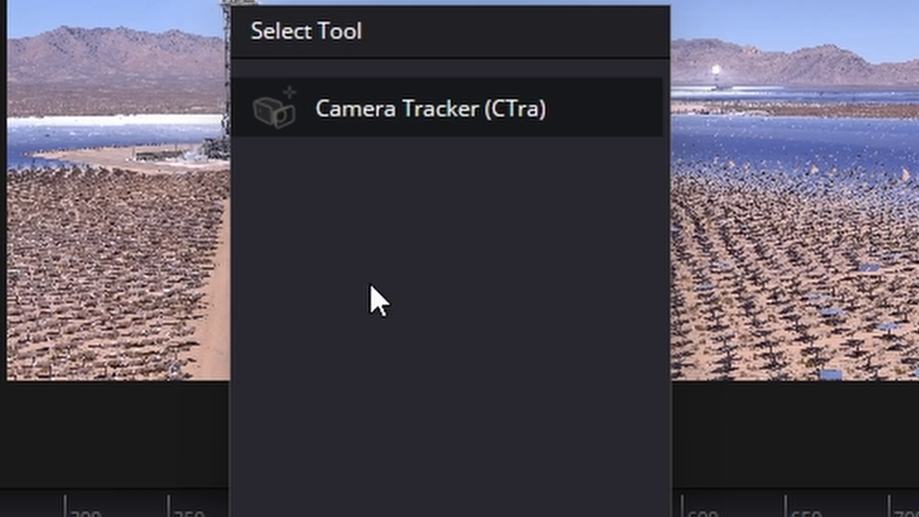
key(Return)
drag(283, 360, 464, 363)
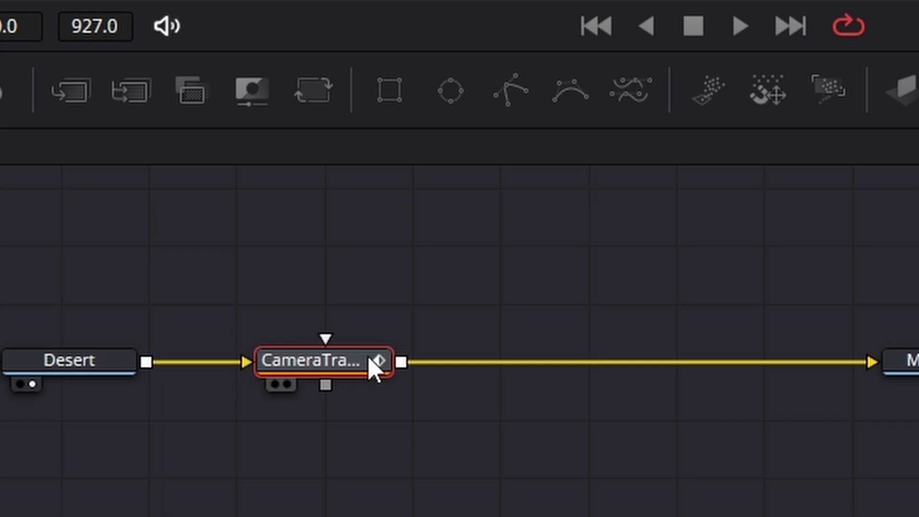
mouse_move(378, 392)
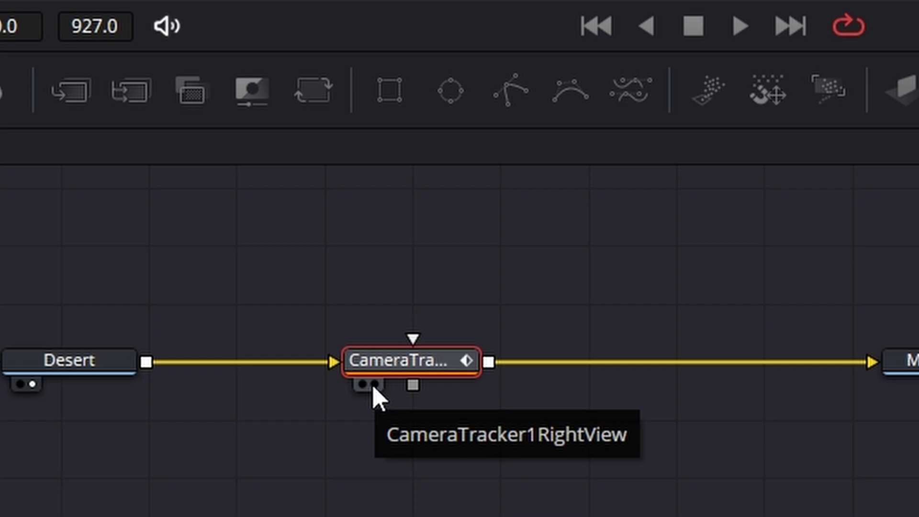
click(375, 385)
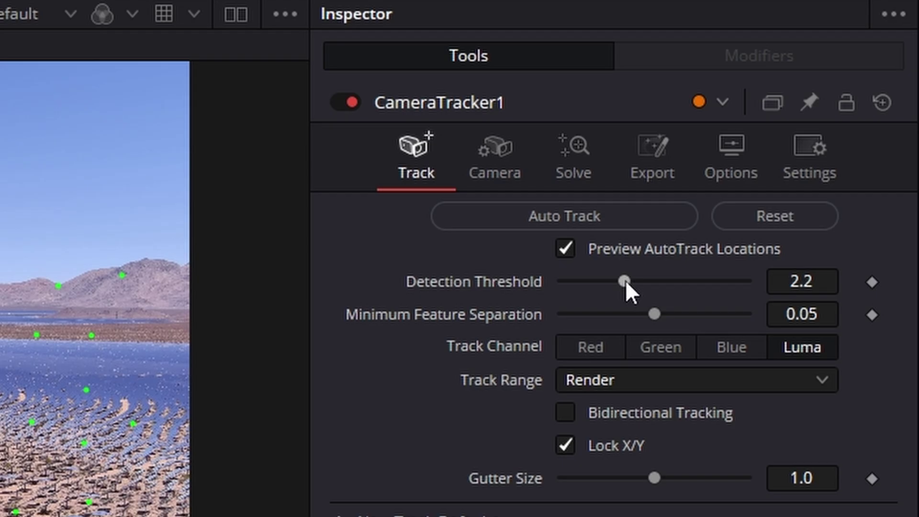
Step: Set the tracker's Detection Threshold to 1.929 and Minimum Feature Separation to 0.025, and enable Bidirectional Tracking
drag(625, 280, 600, 279)
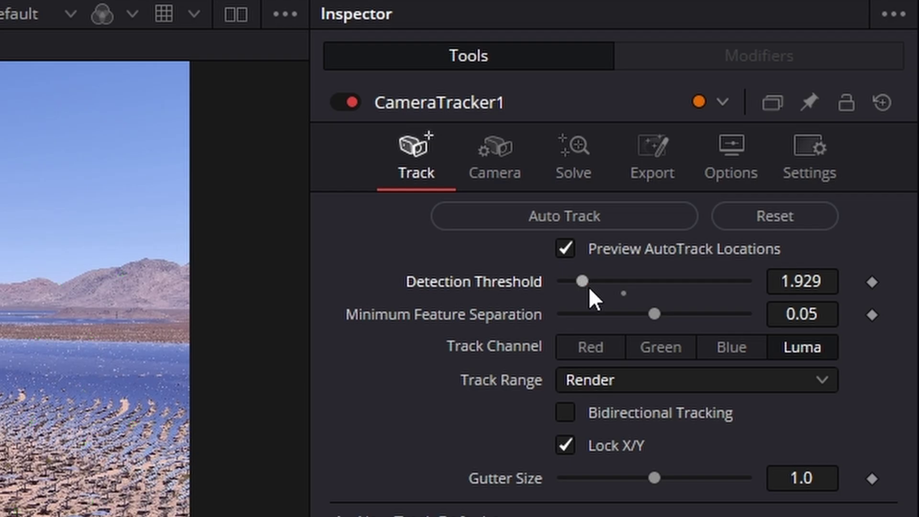
drag(655, 314, 628, 313)
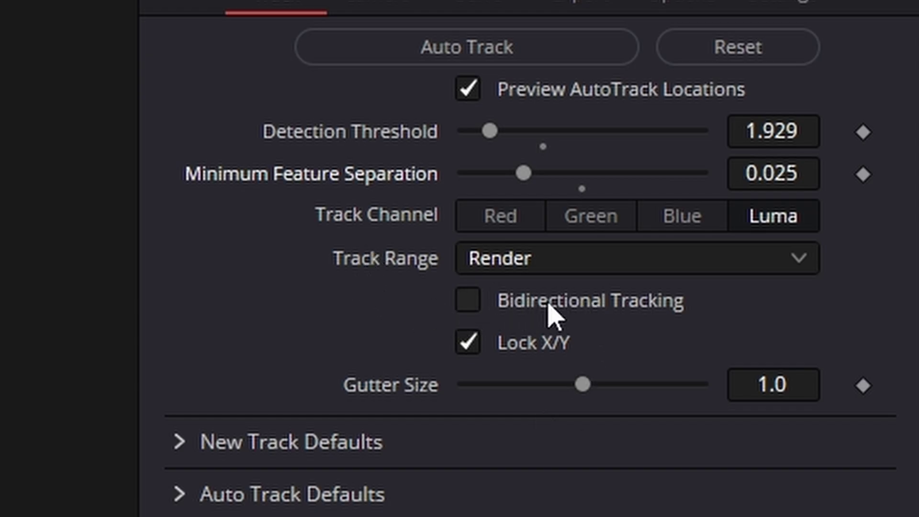
click(469, 302)
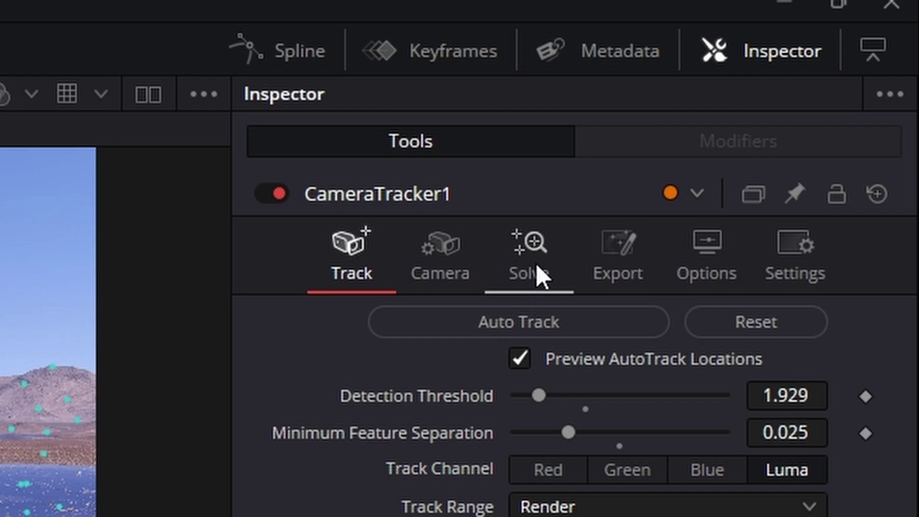
Step: Solve the camera motion from the tracked points and scrub through the footage to inspect the solved points
click(539, 258)
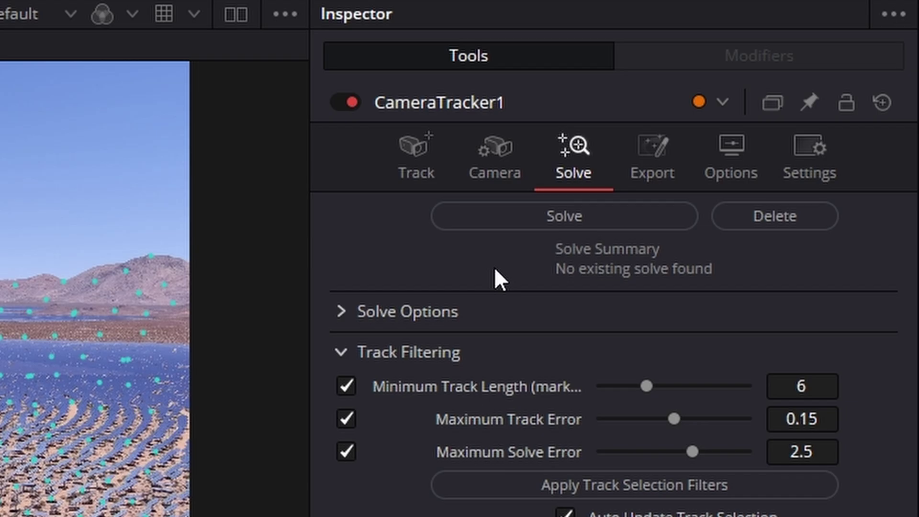
click(526, 210)
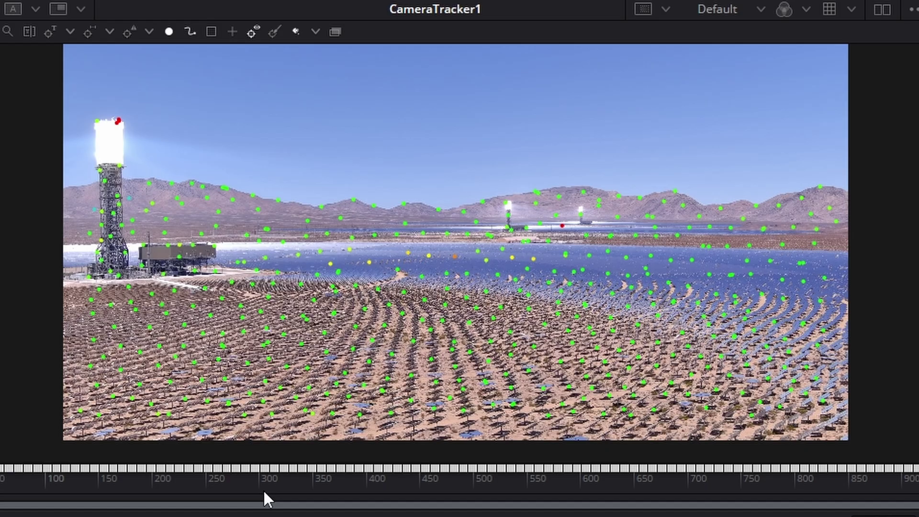
drag(110, 268, 495, 271)
drag(479, 492, 336, 496)
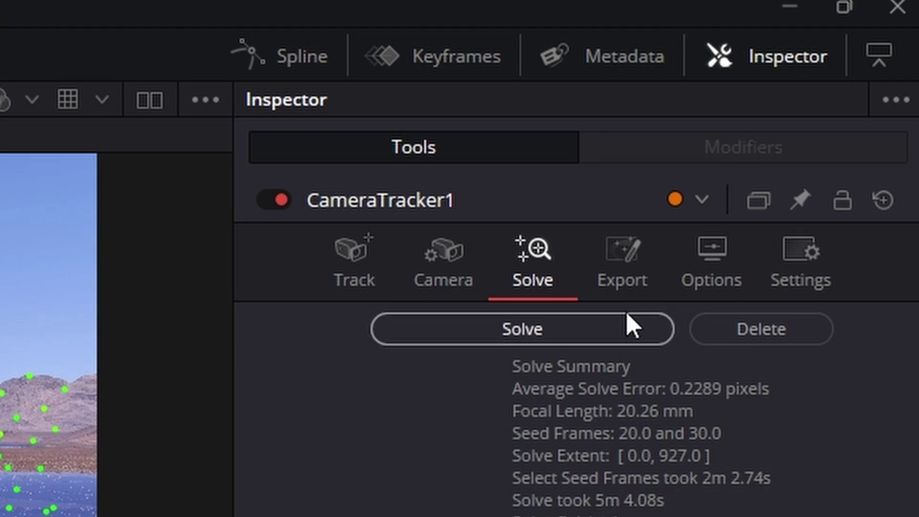
Step: Set the 3D scene transform's origin from the tracked point beside the sandy path in the middle of the footage
click(614, 260)
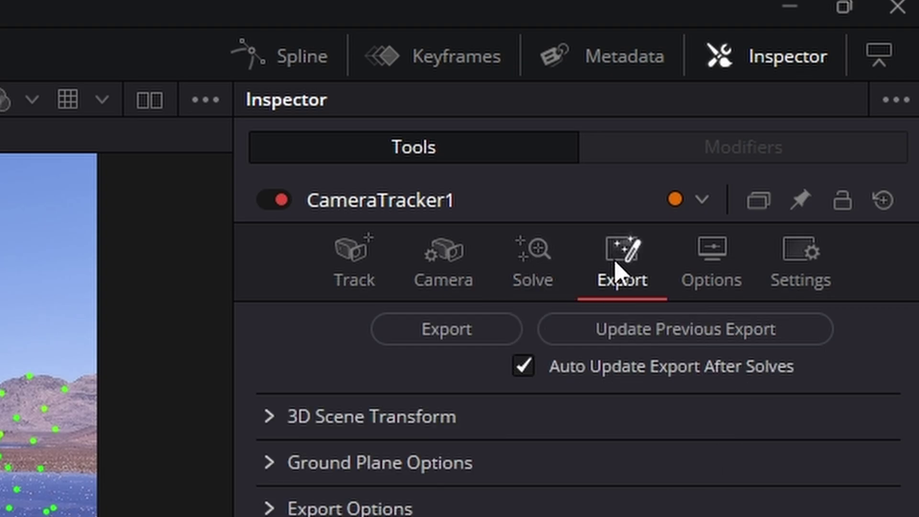
click(269, 416)
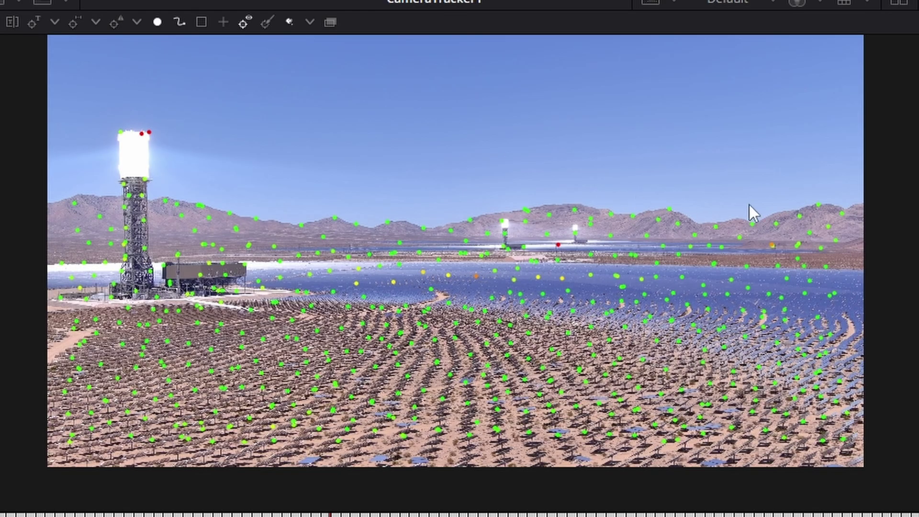
mouse_move(819, 207)
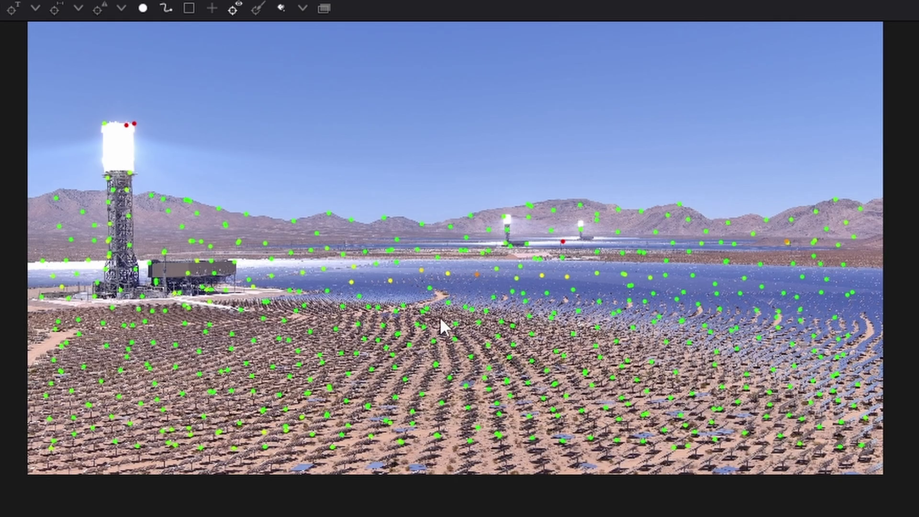
scroll(447, 304, up, 6)
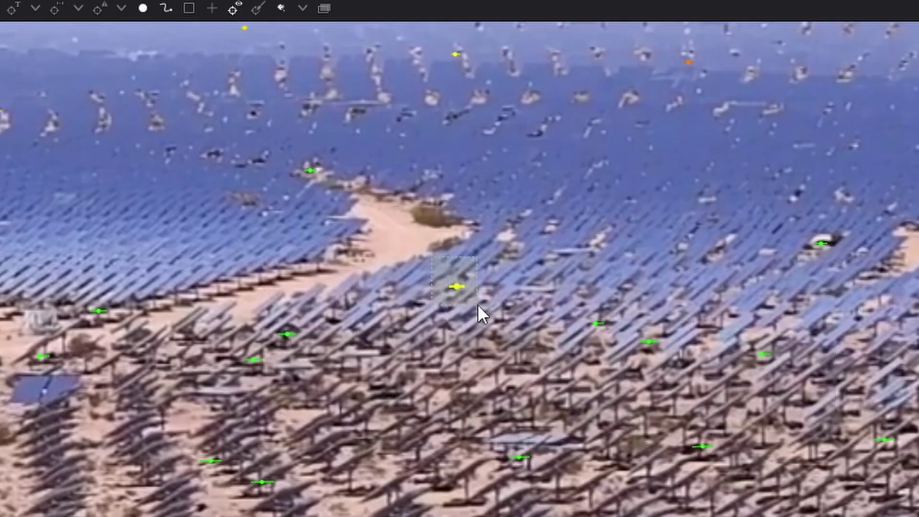
drag(478, 304, 477, 304)
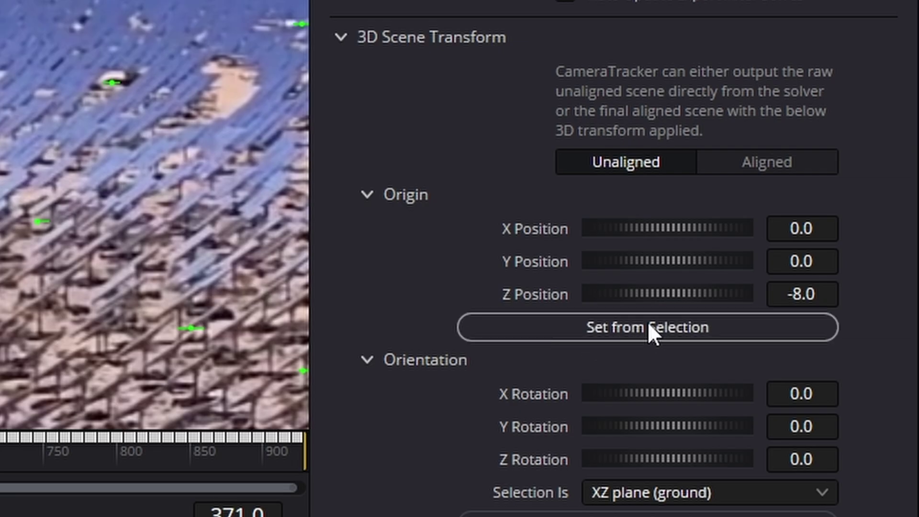
click(658, 328)
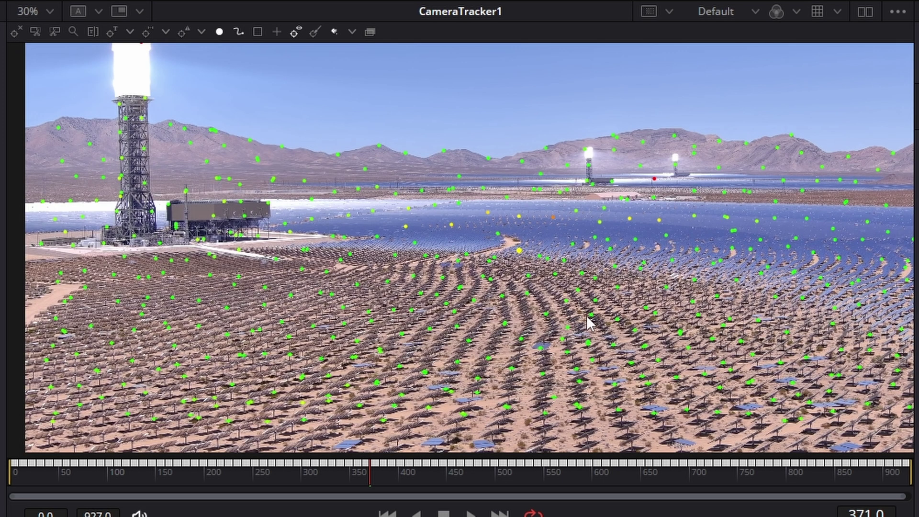
Step: Set the scene orientation from the foreground ground points as XZ plane (ground), and switch the 3D scene transform to Aligned
drag(275, 306, 644, 421)
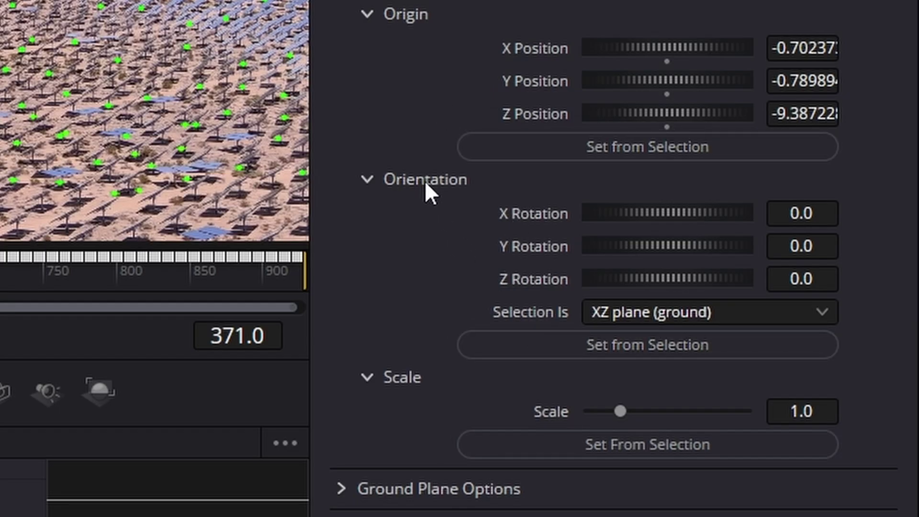
click(572, 342)
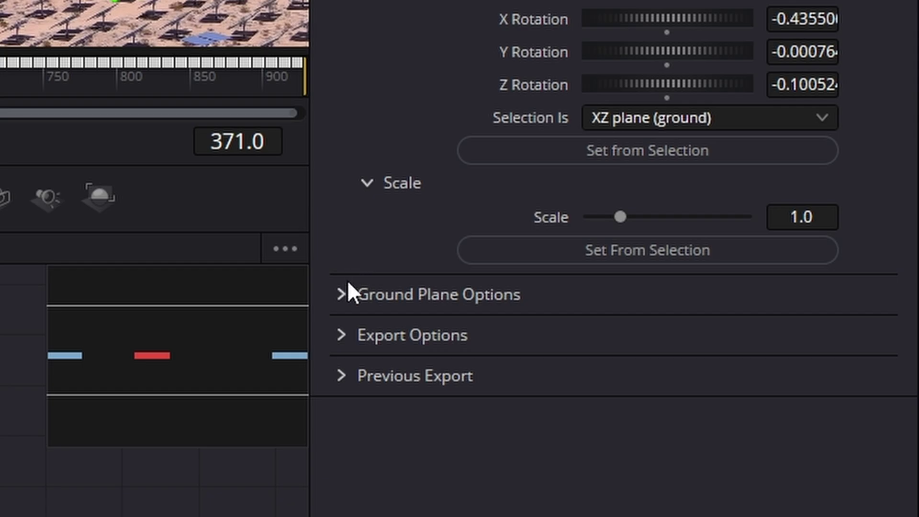
click(341, 294)
scroll(475, 151, down, 4)
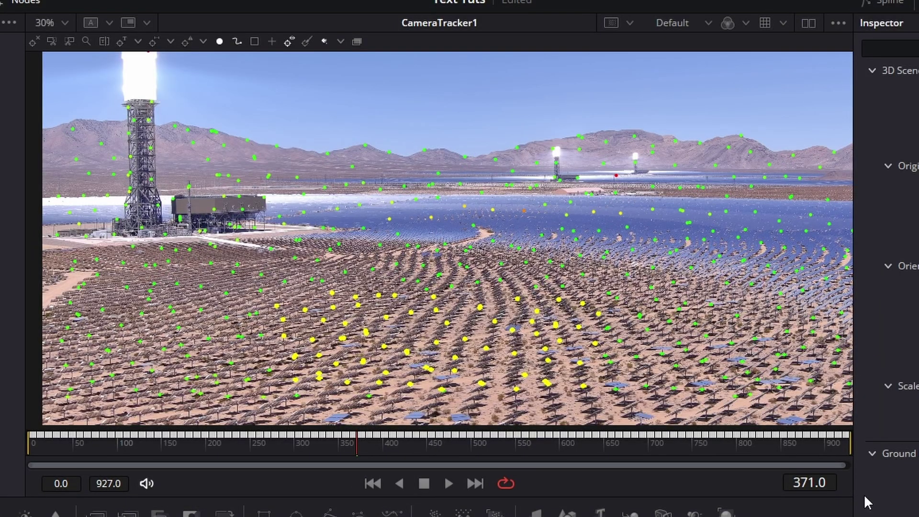
scroll(886, 268, up, 3)
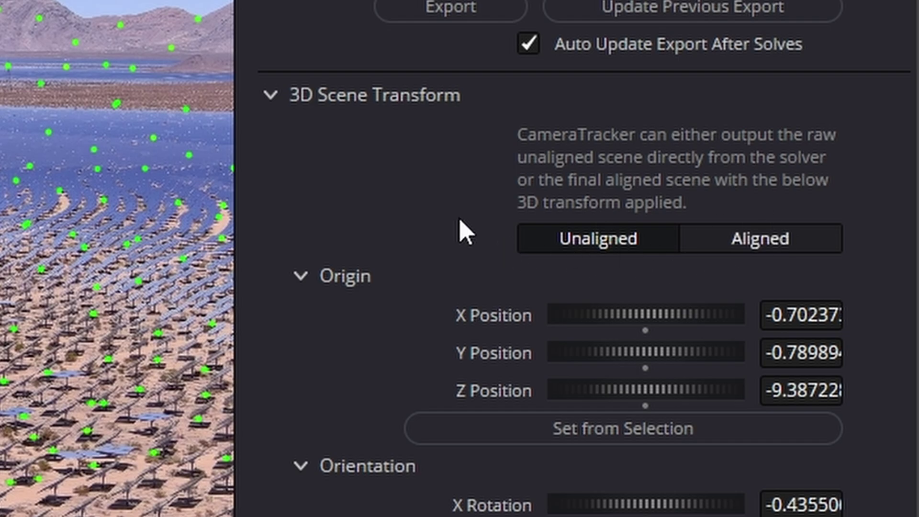
click(284, 93)
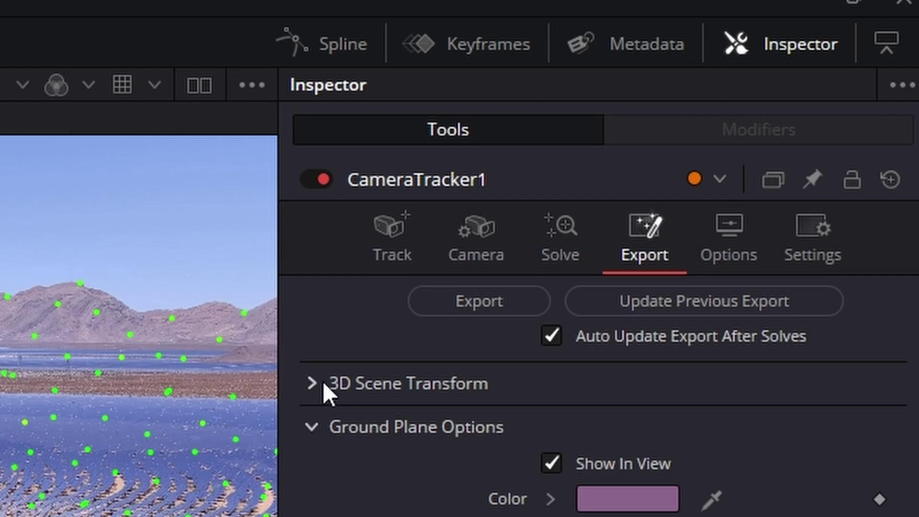
Step: Export the solved camera scene to the node graph and delete the CameraTracker1 node
click(481, 301)
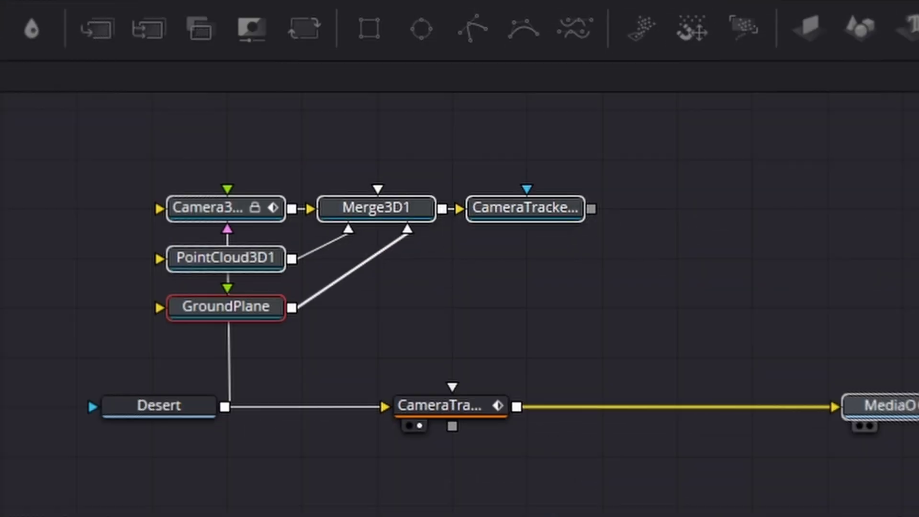
click(912, 407)
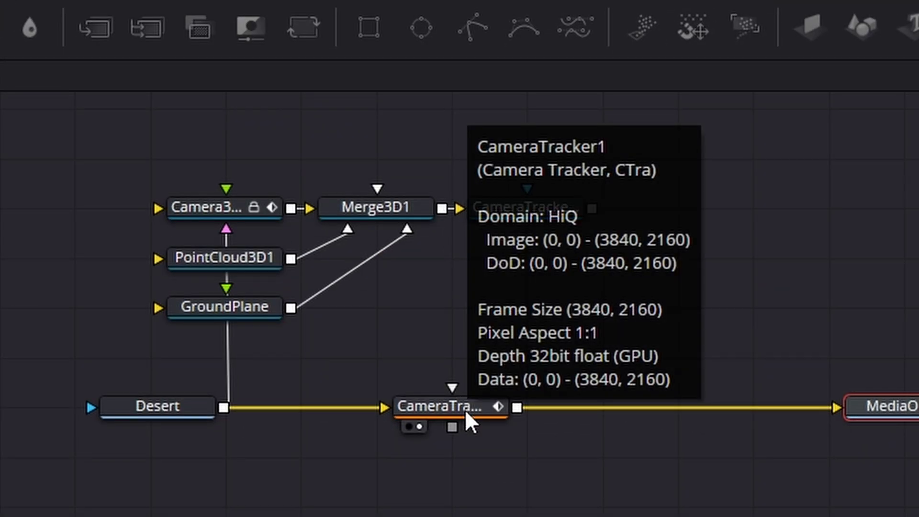
click(466, 412)
key(Delete)
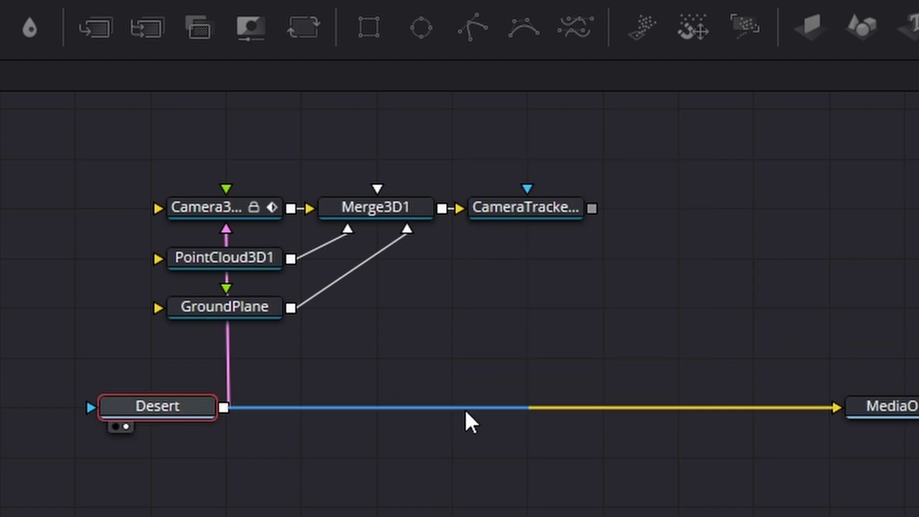
Step: Disconnect Desert from MediaOut1, move MediaOut1 clear, and feed it from the exported camera tracker renderer instead
drag(164, 415, 157, 414)
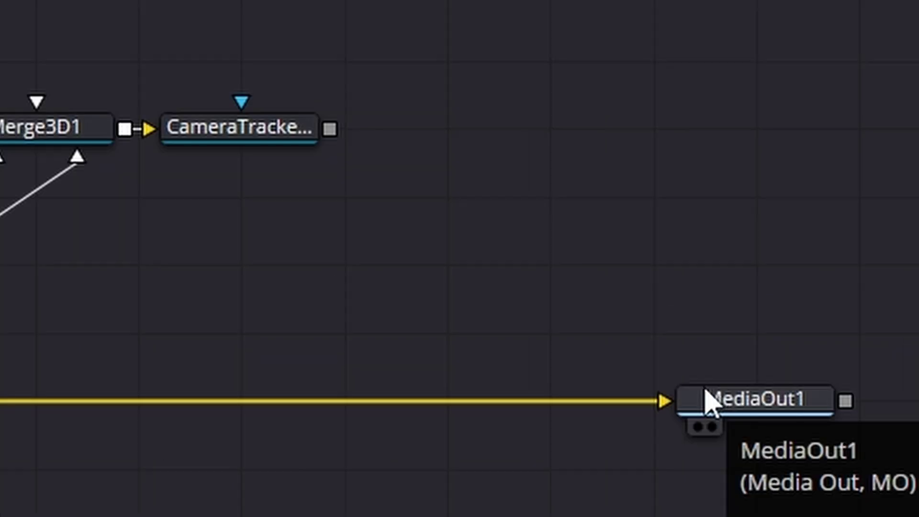
drag(836, 407, 388, 466)
drag(52, 493, 55, 491)
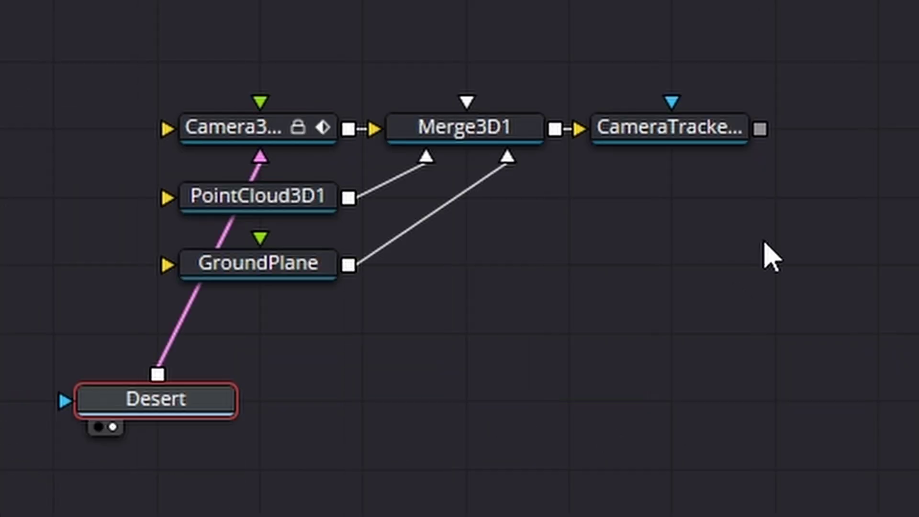
drag(761, 130, 732, 411)
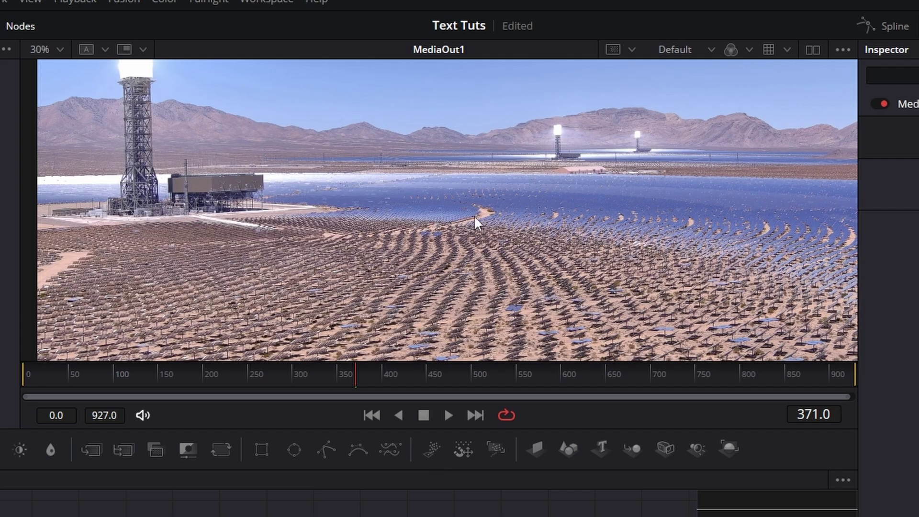
Step: Display the Merge3D1 scene in the first viewer alongside the MediaOut1 output
scroll(476, 218, down, 3)
scroll(466, 221, up, 1)
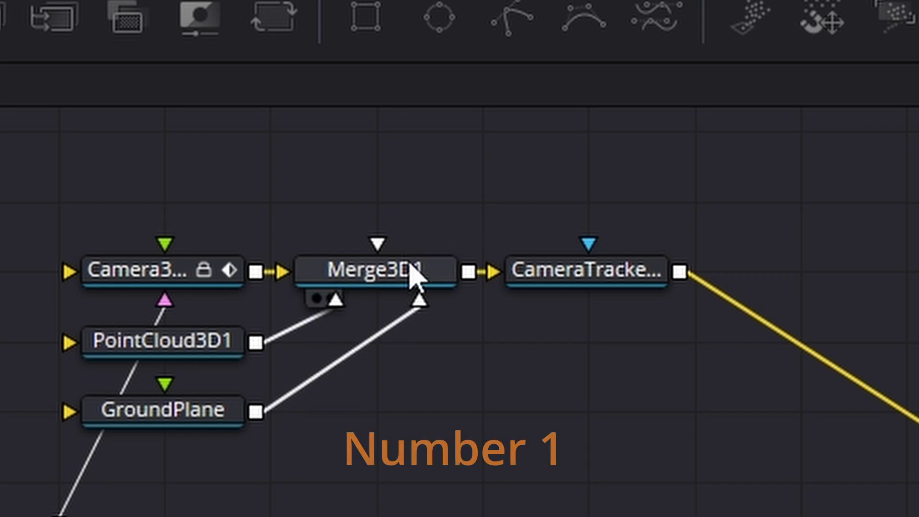
click(415, 277)
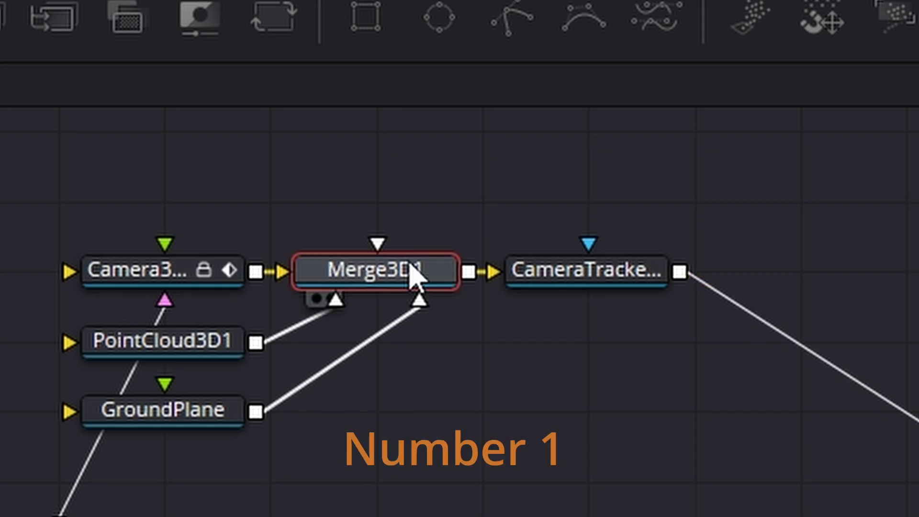
key(1)
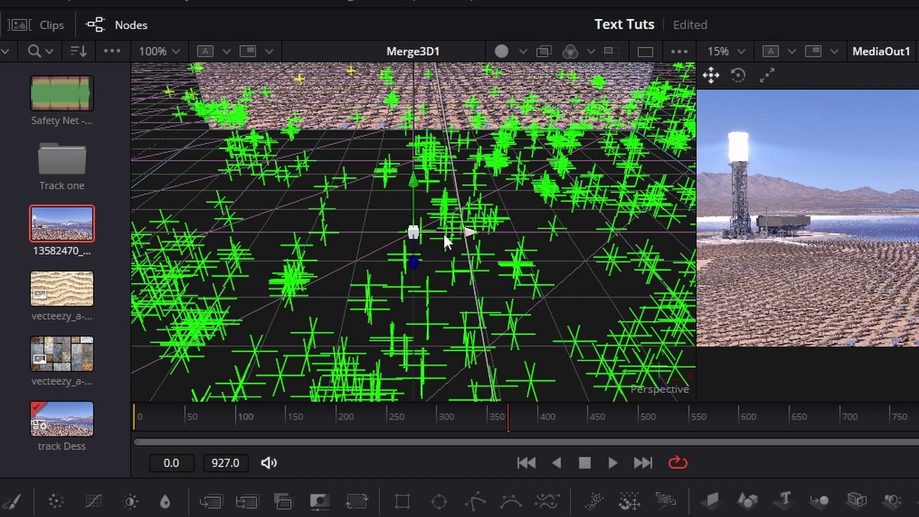
Step: Examine the point cloud, ground plane and camera in the Merge3D1 perspective view
scroll(455, 218, down, 10)
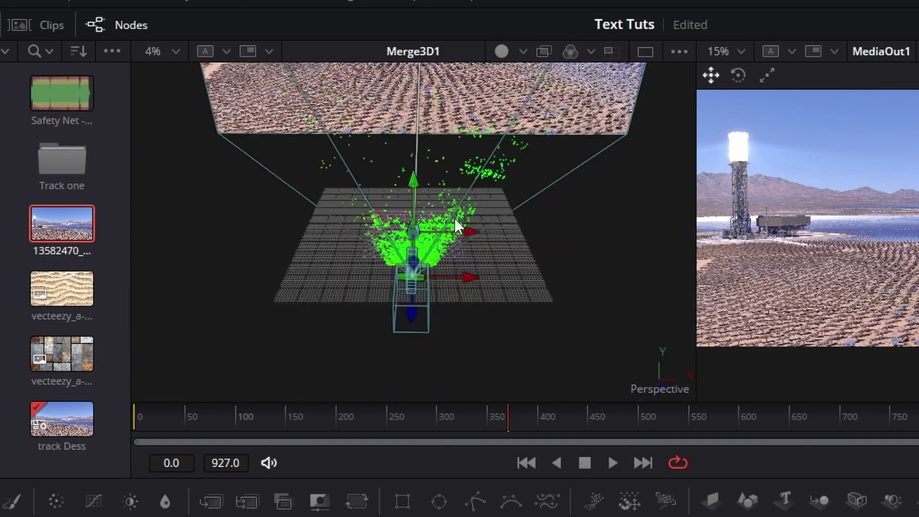
scroll(454, 217, up, 5)
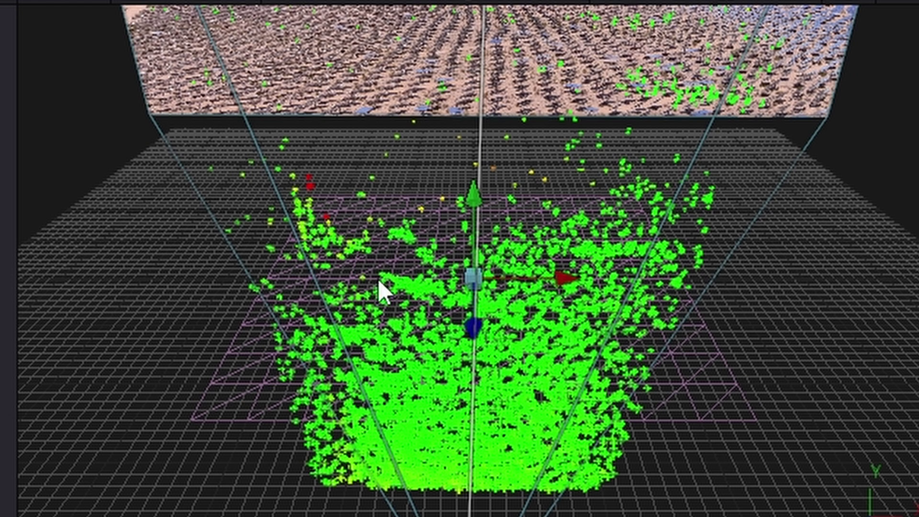
scroll(748, 334, down, 3)
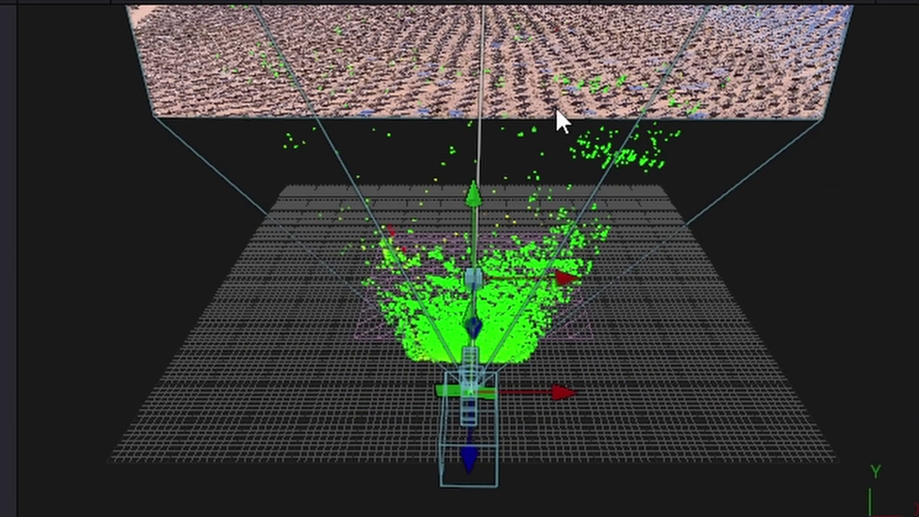
scroll(712, 273, up, 3)
scroll(708, 277, down, 1)
scroll(704, 281, up, 1)
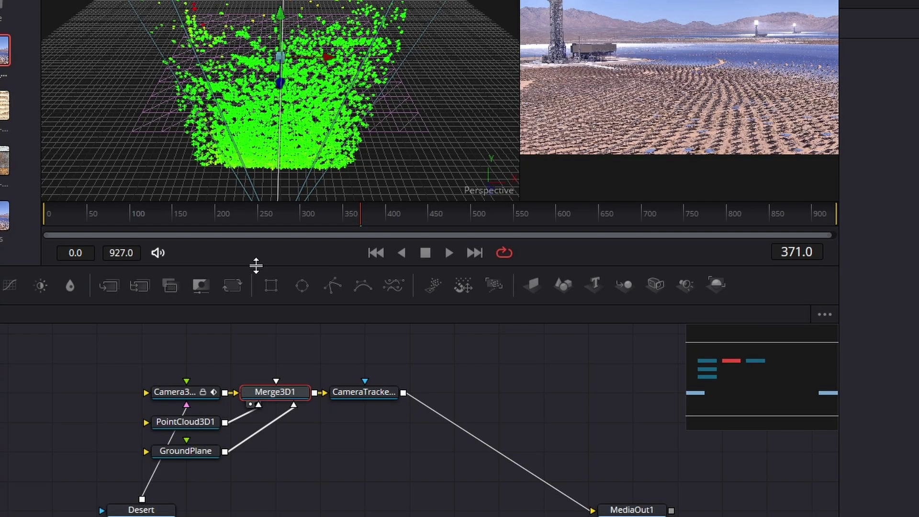
drag(256, 265, 241, 319)
drag(740, 415, 755, 404)
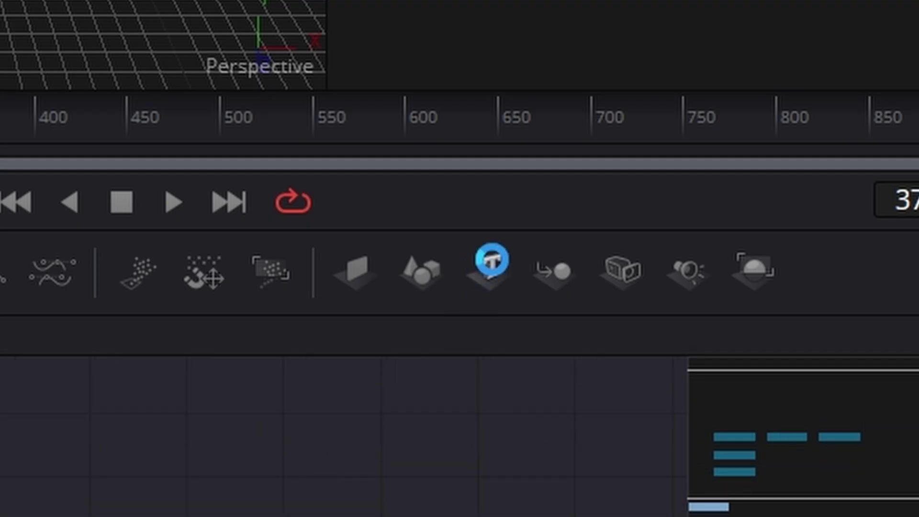
Step: Add a Text3D node and a second Merge3D node, connect them in sequence into Merge3D1, and space them apart
drag(493, 283, 0, 428)
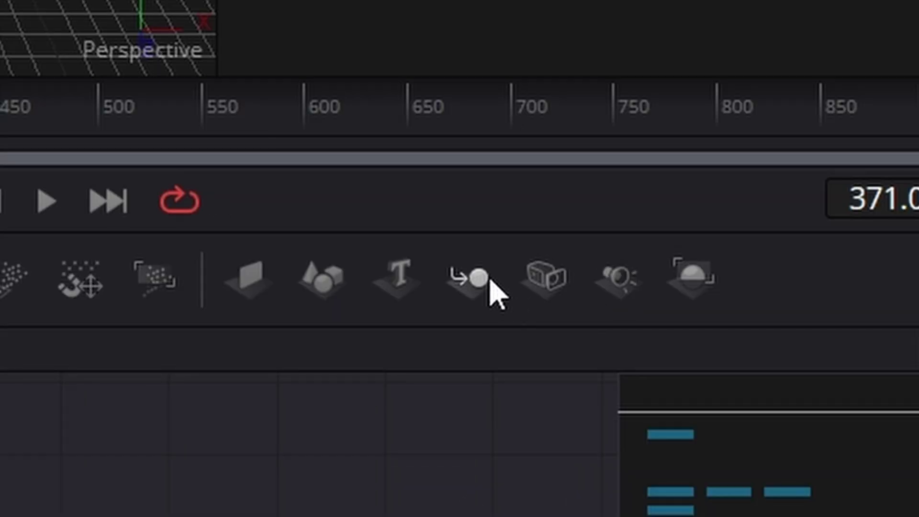
drag(484, 277, 437, 237)
drag(260, 210, 399, 415)
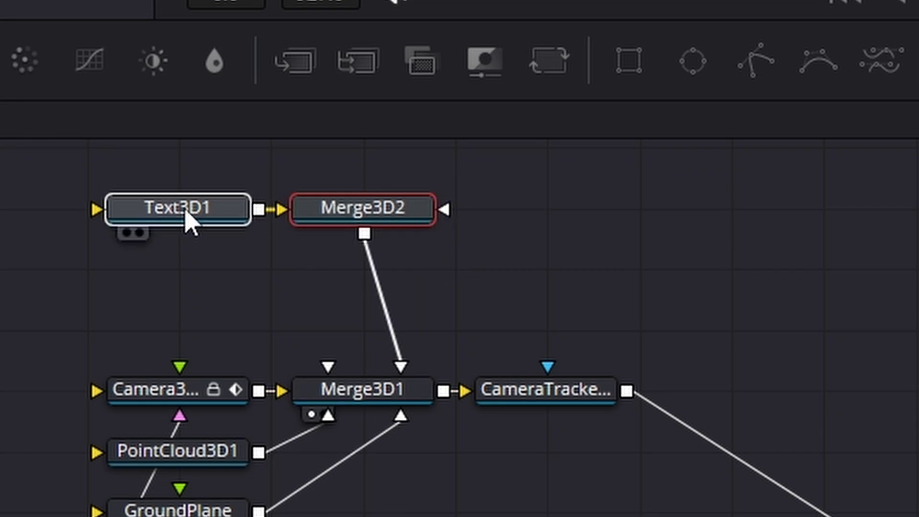
click(188, 213)
click(339, 321)
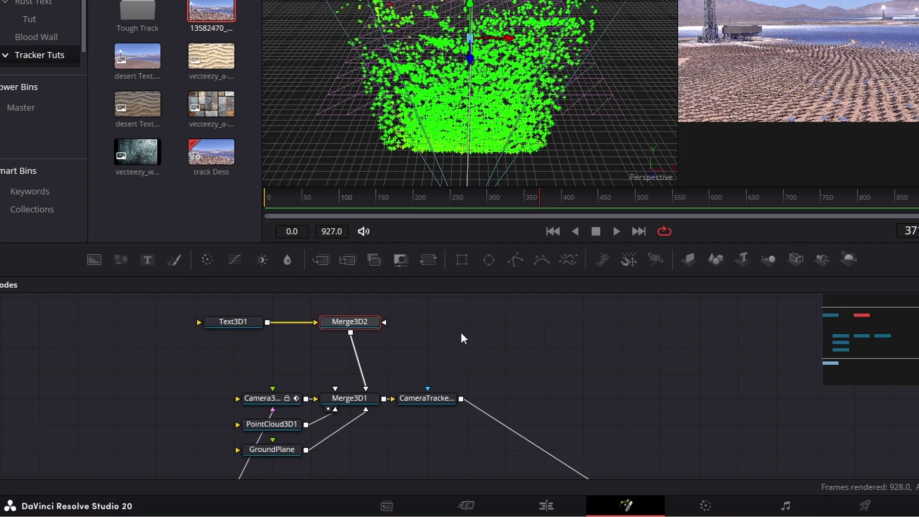
Step: Enter THE DESERT as the text of the Text3D1 node
click(226, 321)
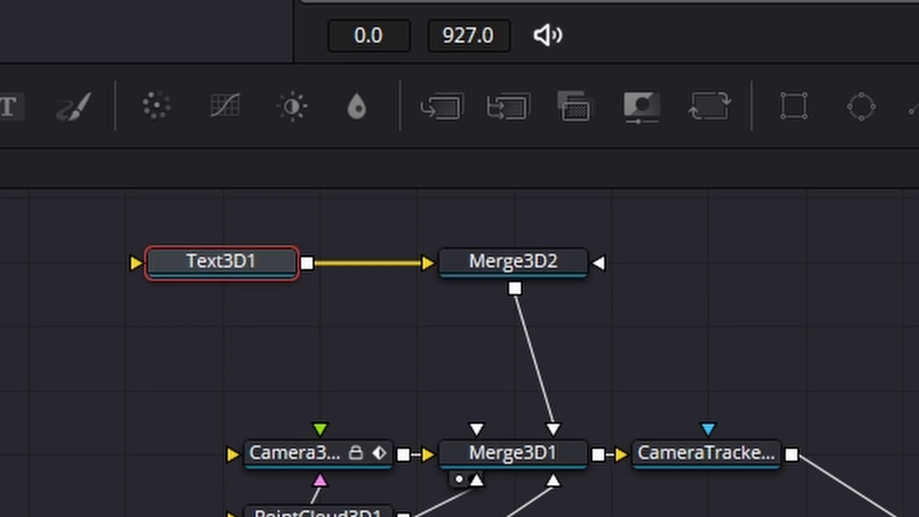
click(467, 290)
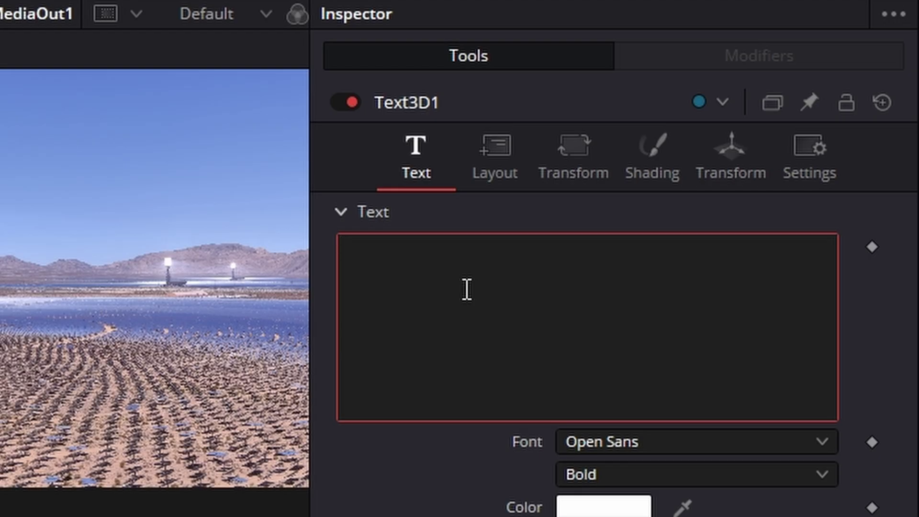
text(THE DES)
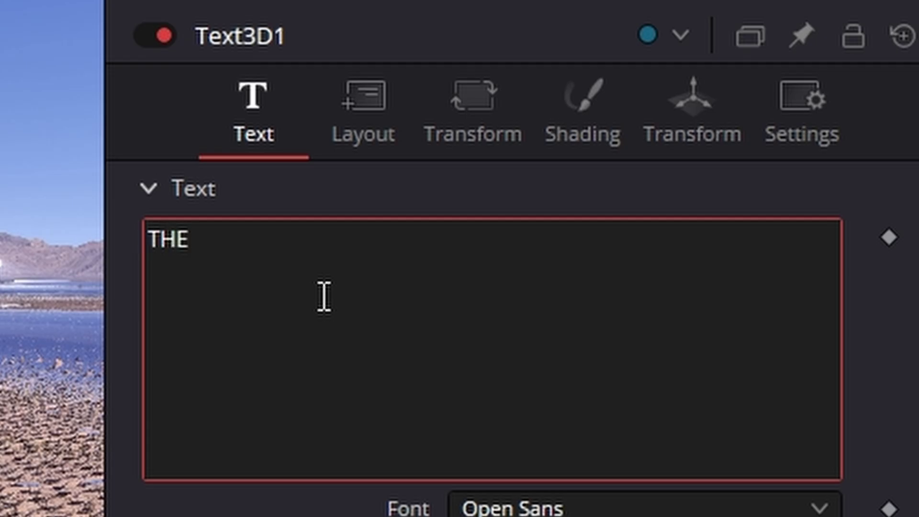
text(ERT)
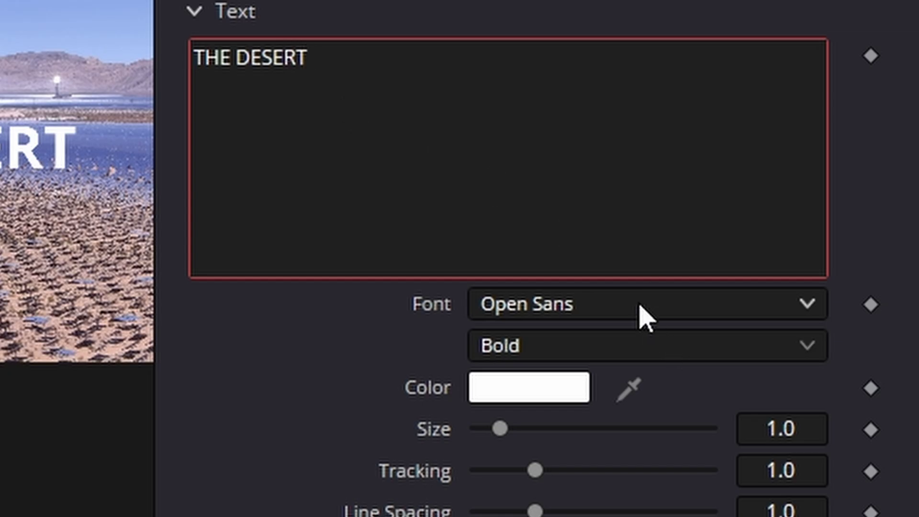
Step: Set the text's font to Gobold Bold and increase its size slightly
click(646, 313)
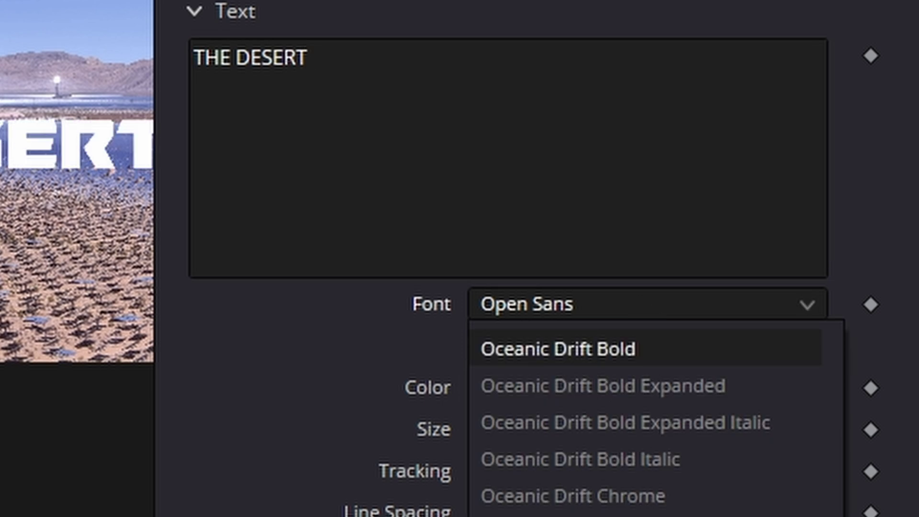
scroll(632, 335, up, 10)
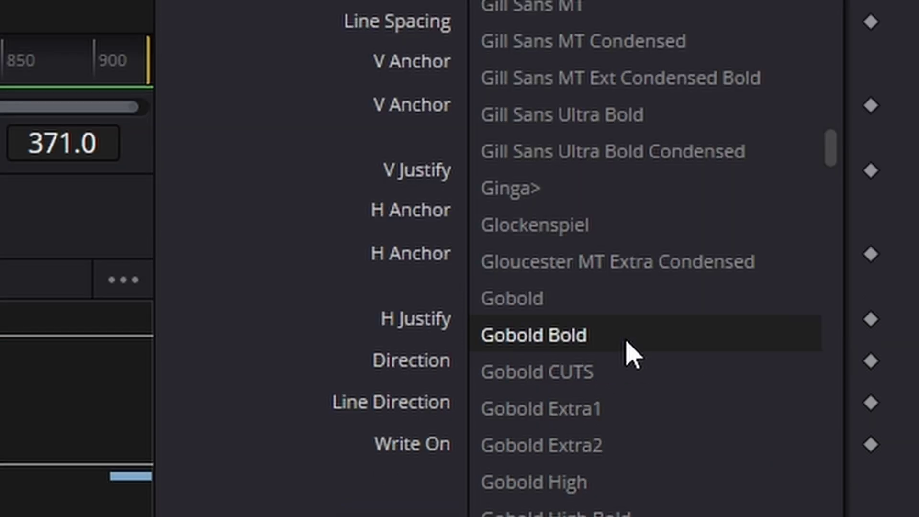
click(627, 342)
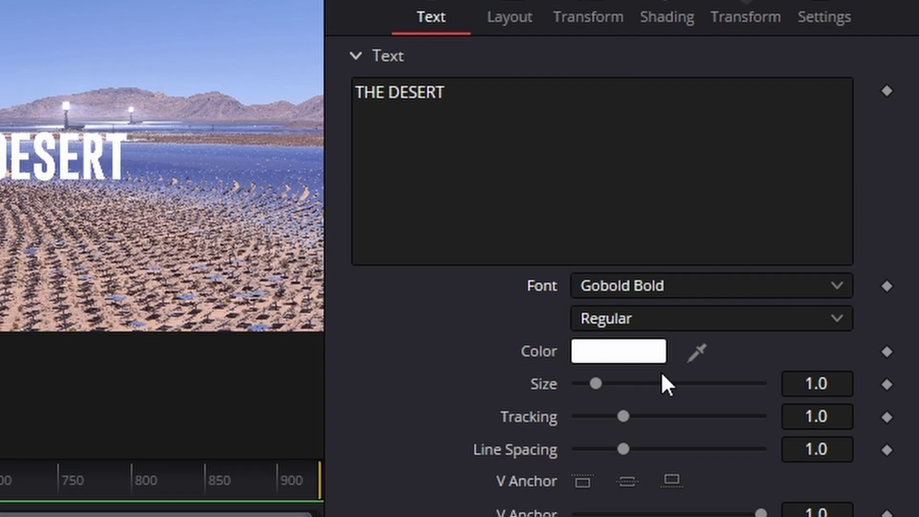
drag(591, 389, 605, 389)
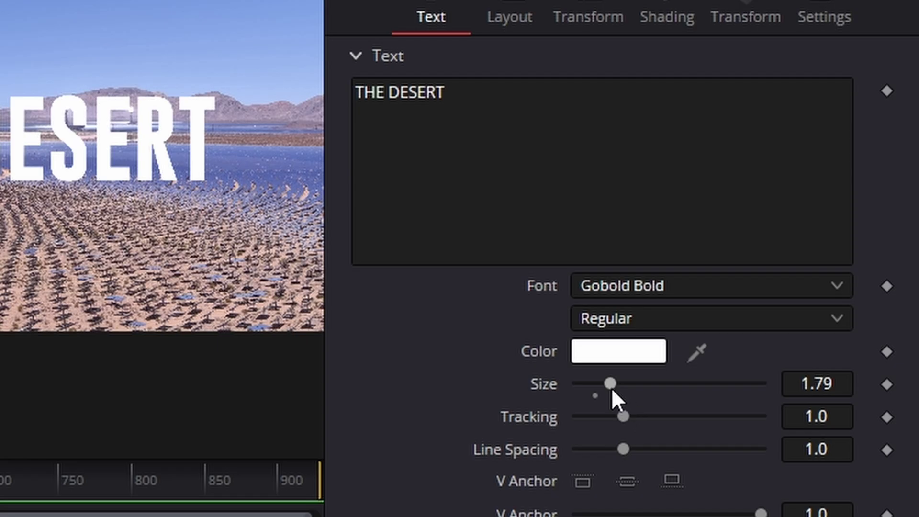
mouse_move(611, 388)
mouse_down()
mouse_move(632, 388)
mouse_move(601, 388)
mouse_move(632, 388)
mouse_move(612, 388)
mouse_up()
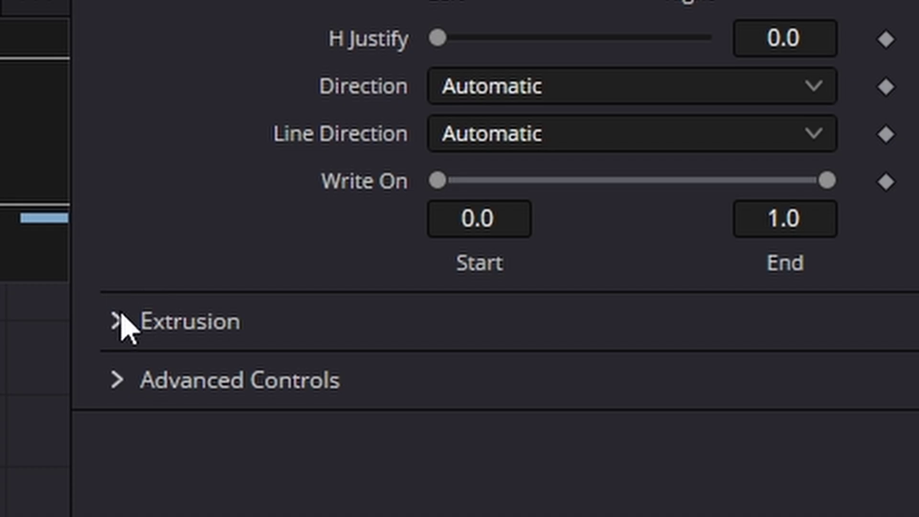
Step: Show the Text3D1 node in the first viewer and switch that viewer from perspective to the Top view
click(120, 321)
scroll(242, 3, down, 3)
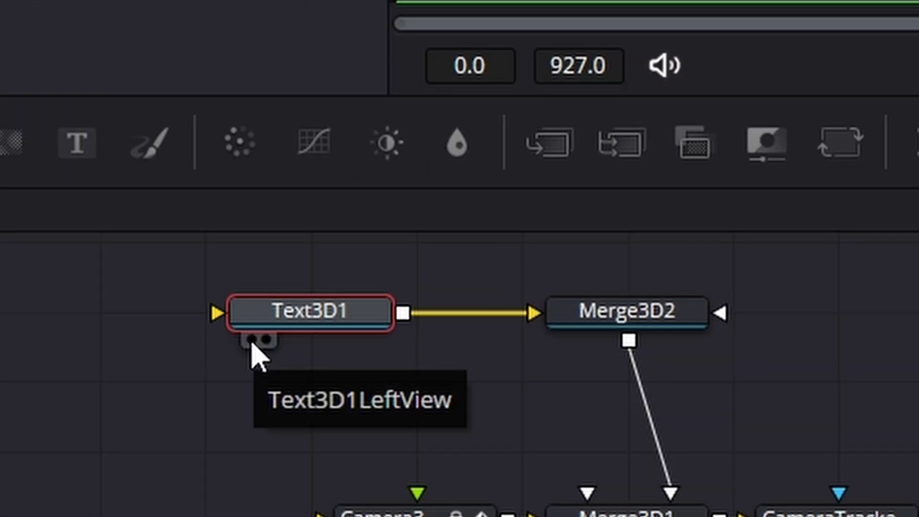
click(252, 342)
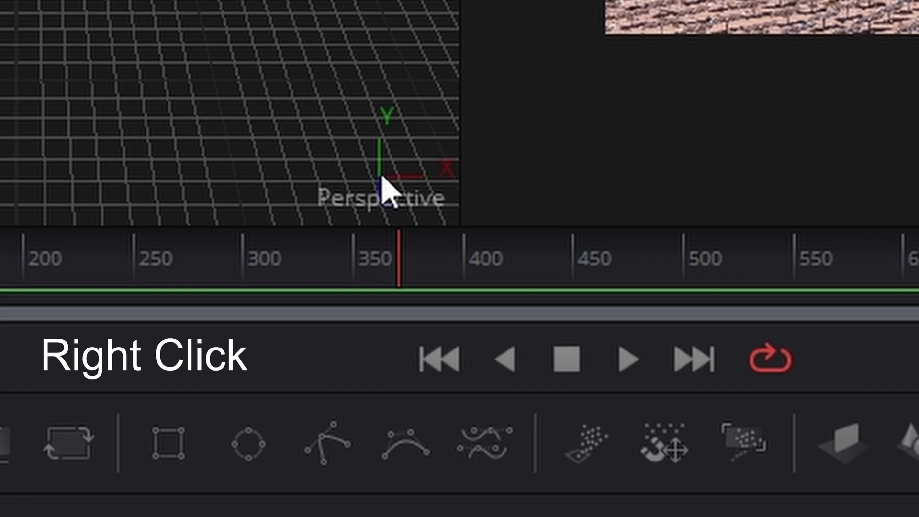
right_click(519, 446)
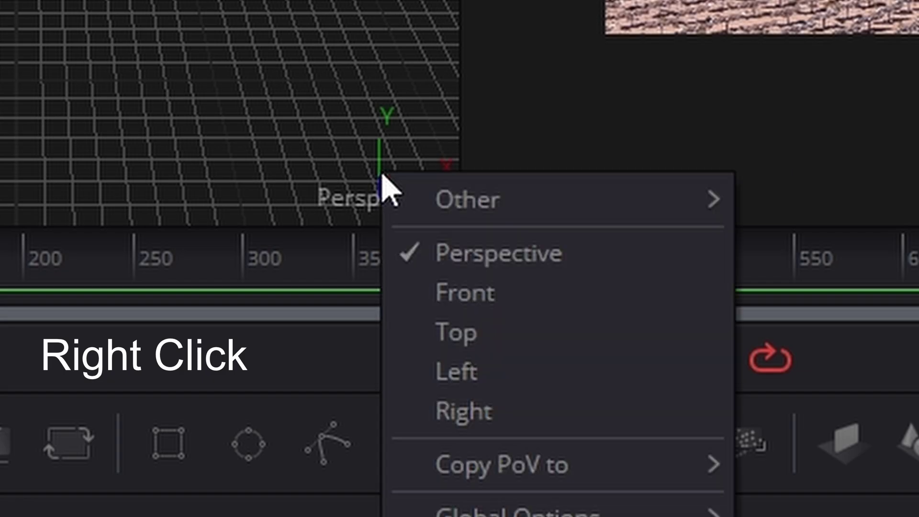
click(522, 336)
scroll(410, 329, down, 2)
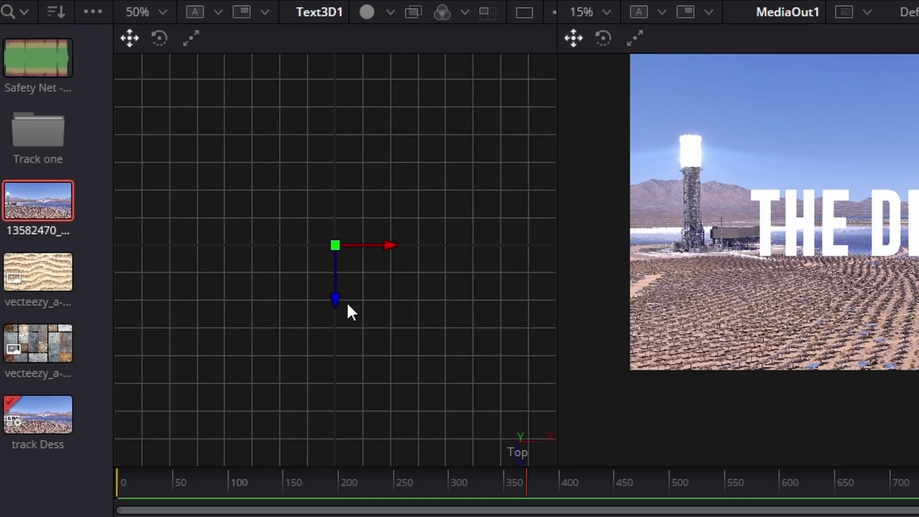
scroll(382, 322, up, 3)
scroll(381, 322, down, 3)
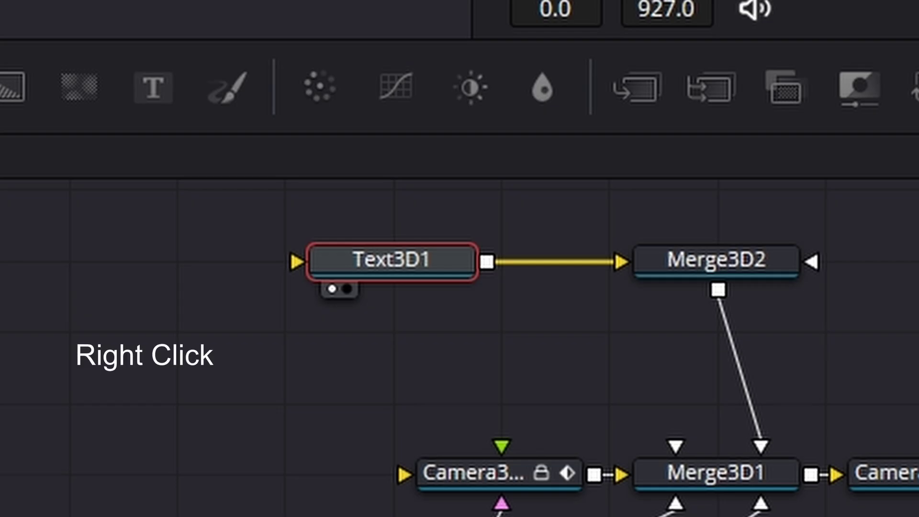
Step: Copy the Text3D1 node and paste a duplicate into the empty area of the node graph, unconnected to the other nodes
right_click(413, 266)
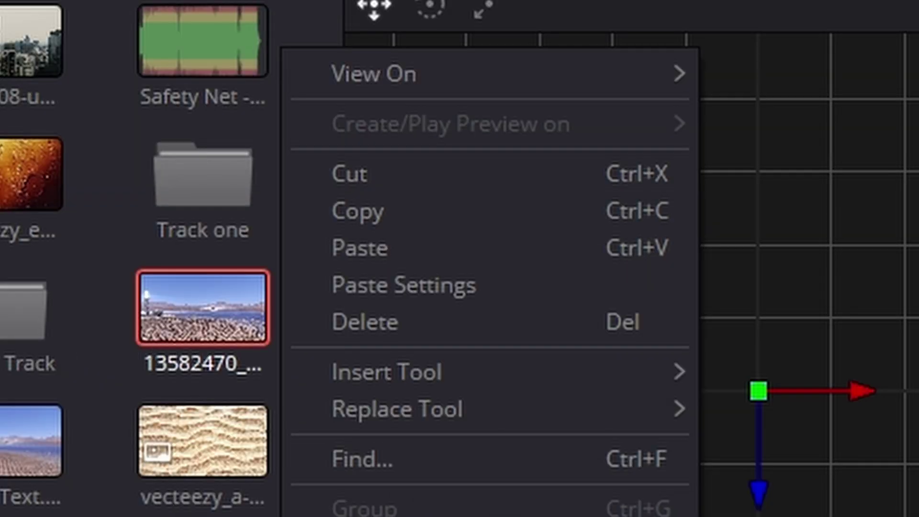
click(450, 223)
click(536, 311)
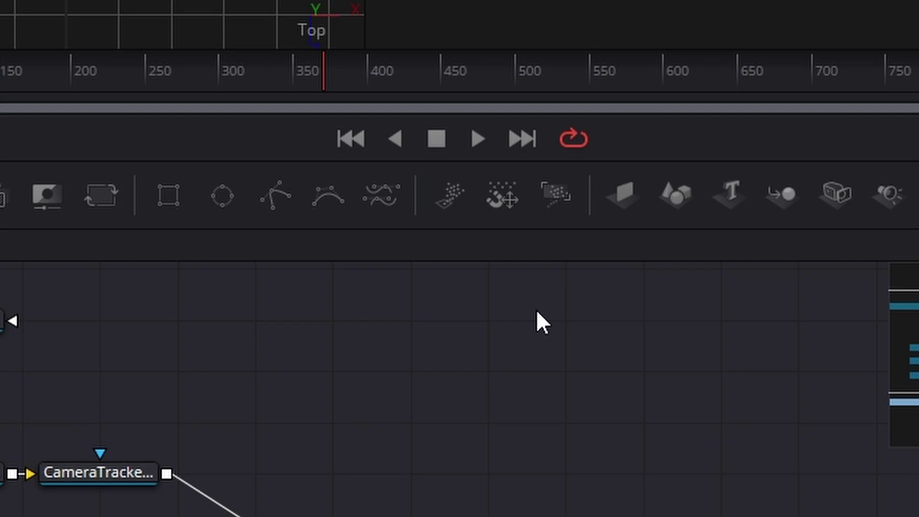
key(ctrl+v)
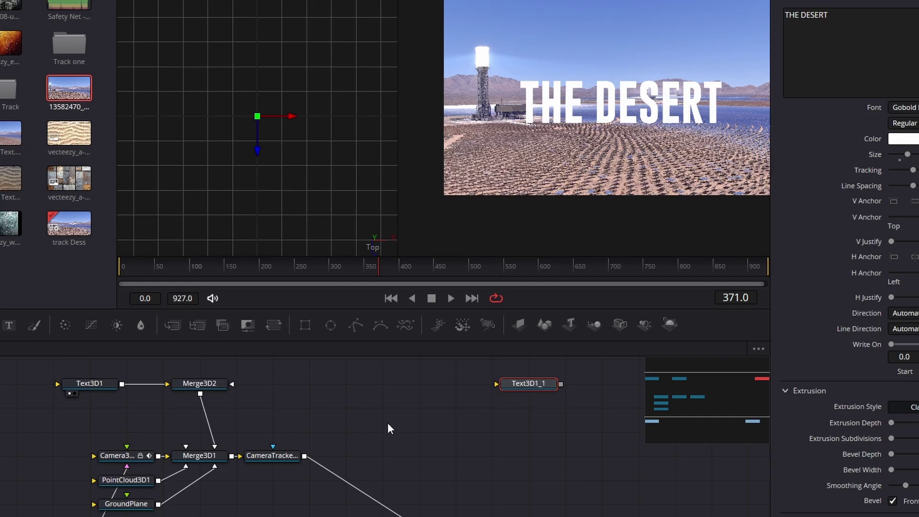
Step: Give Text3D1 an extrusion depth of 0.0629, 2 extrusion subdivisions and a bevel depth of 0.0357
scroll(347, 414, up, 2)
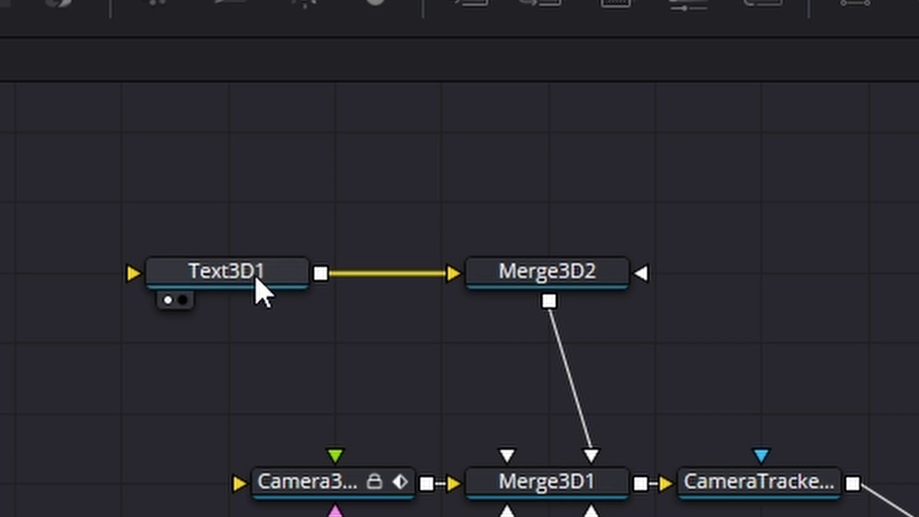
click(99, 423)
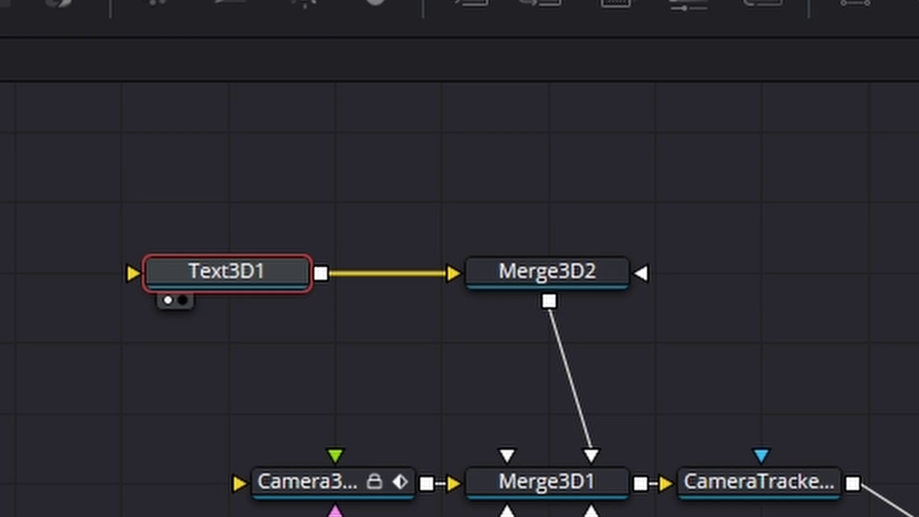
drag(484, 201, 551, 206)
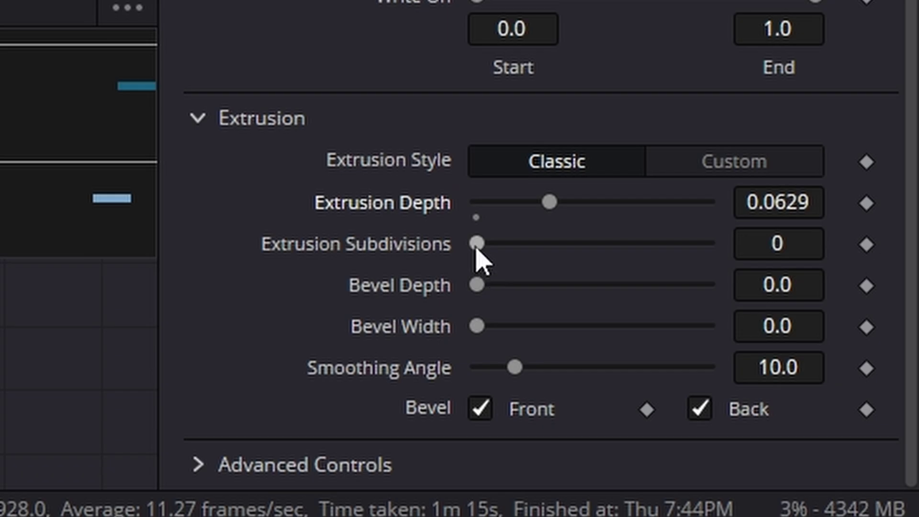
drag(477, 245, 529, 243)
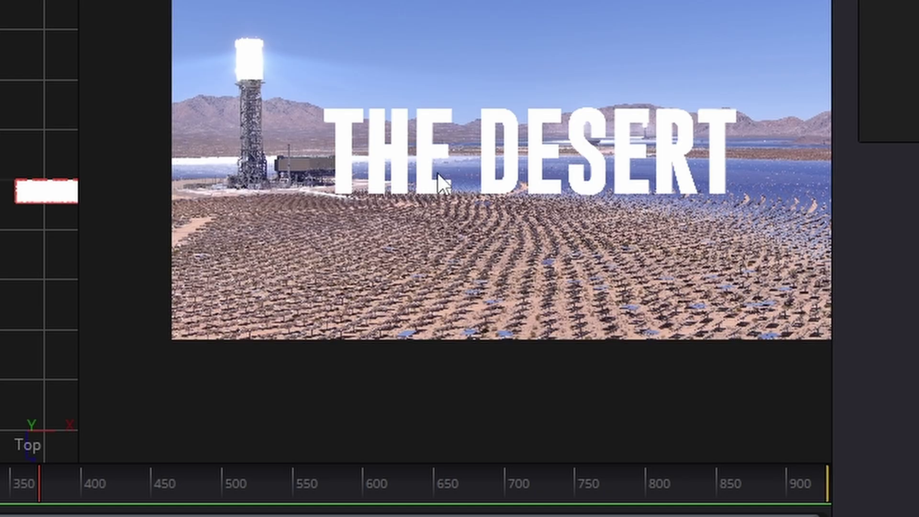
scroll(450, 165, down, 2)
scroll(467, 162, up, 3)
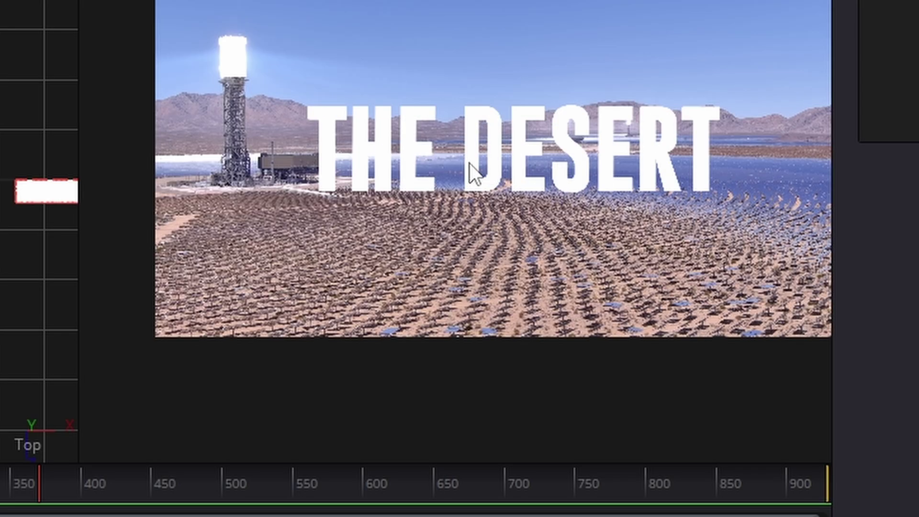
scroll(526, 186, down, 2)
scroll(526, 187, up, 1)
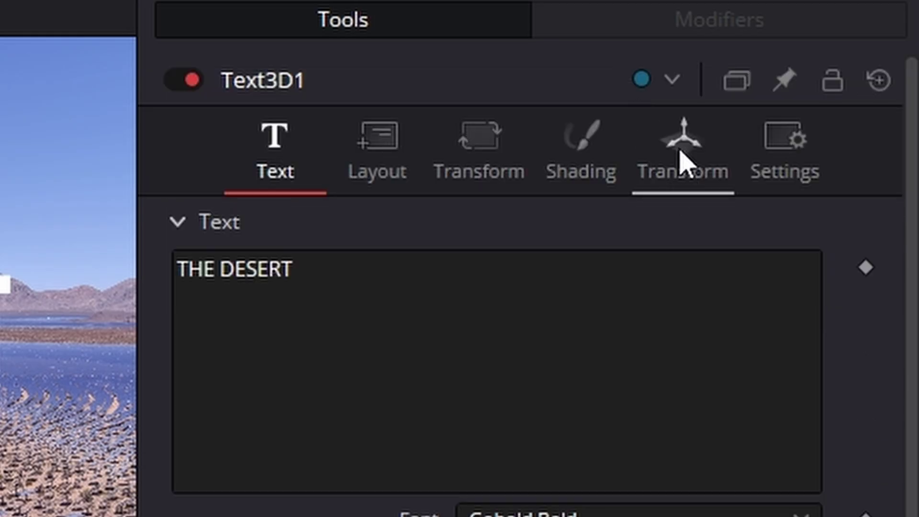
Step: Rotate the 3D text about its Y axis so it stands at an angle to the camera
click(682, 160)
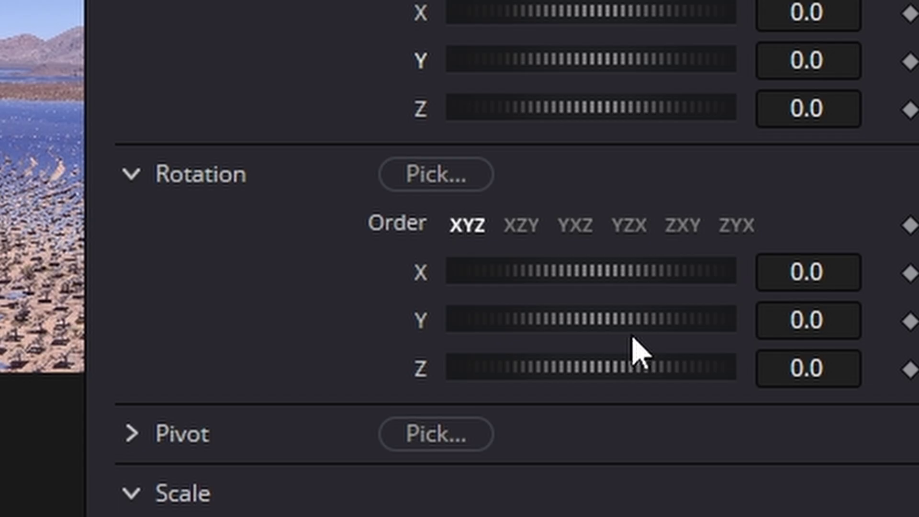
drag(643, 335, 416, 318)
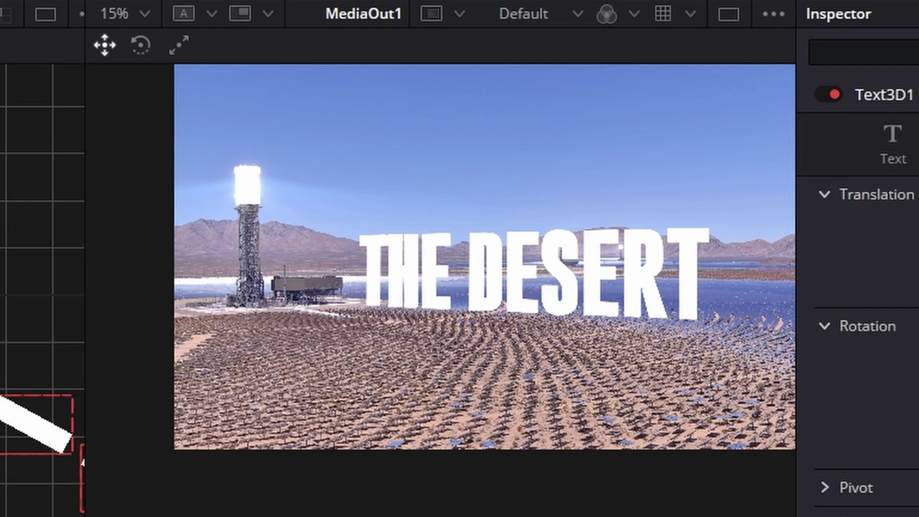
mouse_move(907, 412)
mouse_down()
mouse_move(917, 412)
mouse_move(898, 412)
mouse_move(916, 412)
mouse_move(907, 411)
mouse_up()
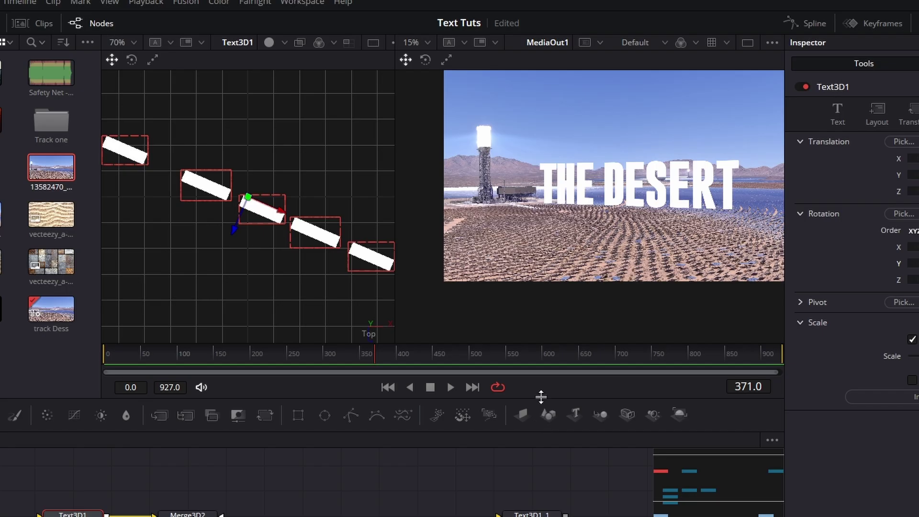
drag(541, 396, 539, 357)
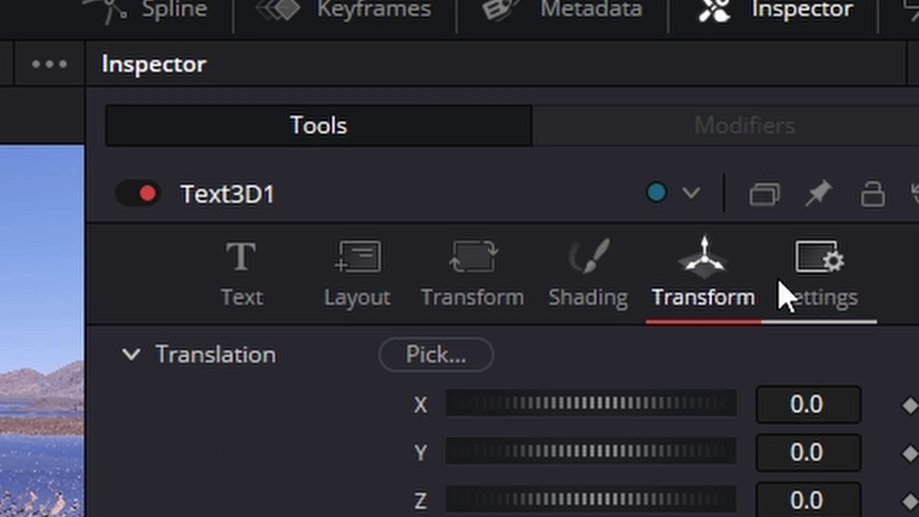
Step: Change the text's material type to Image with Clip as the source, using the dark weathered vecteezy_w... texture from the media pool
click(585, 283)
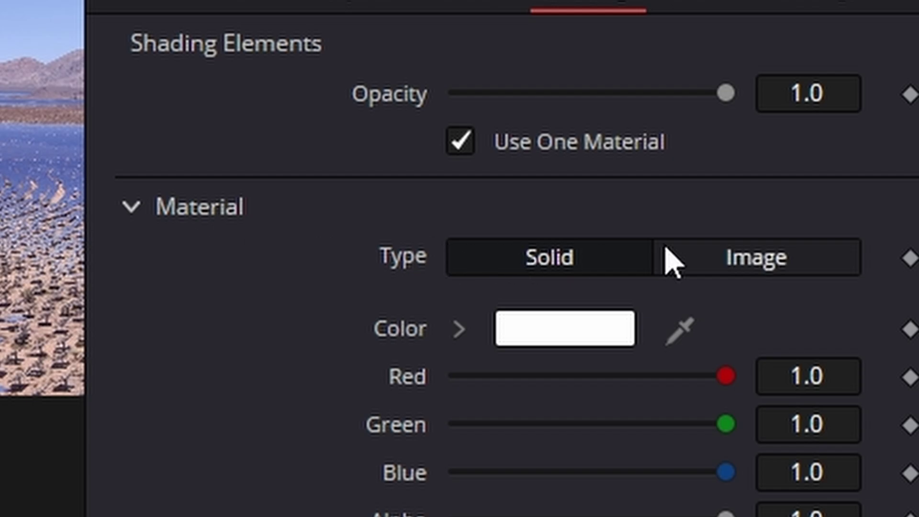
click(749, 275)
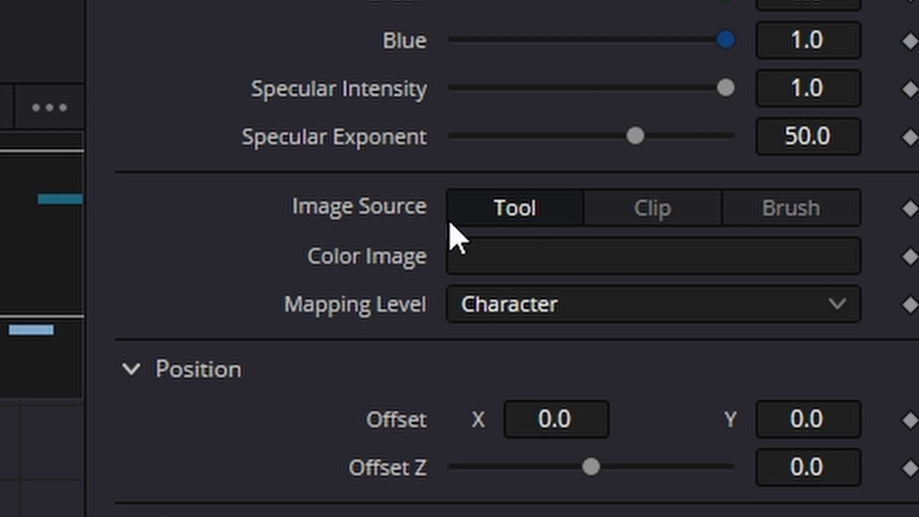
click(654, 225)
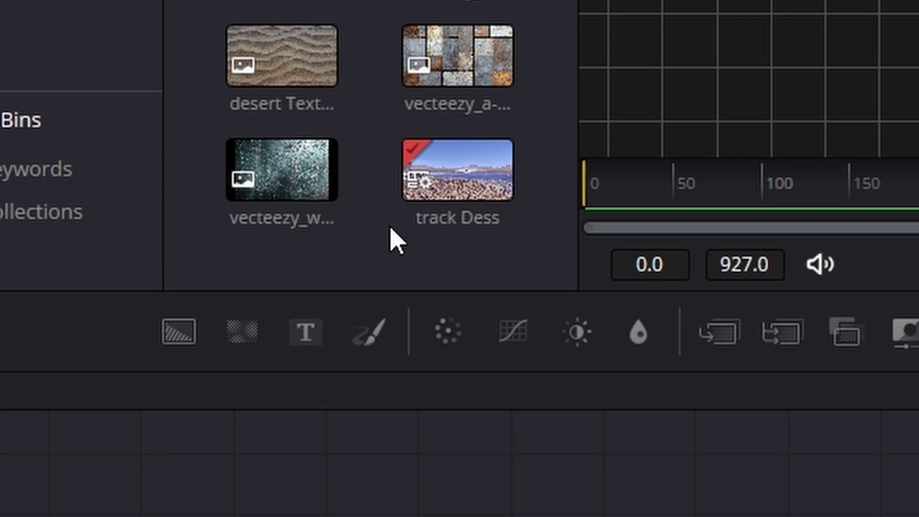
click(287, 182)
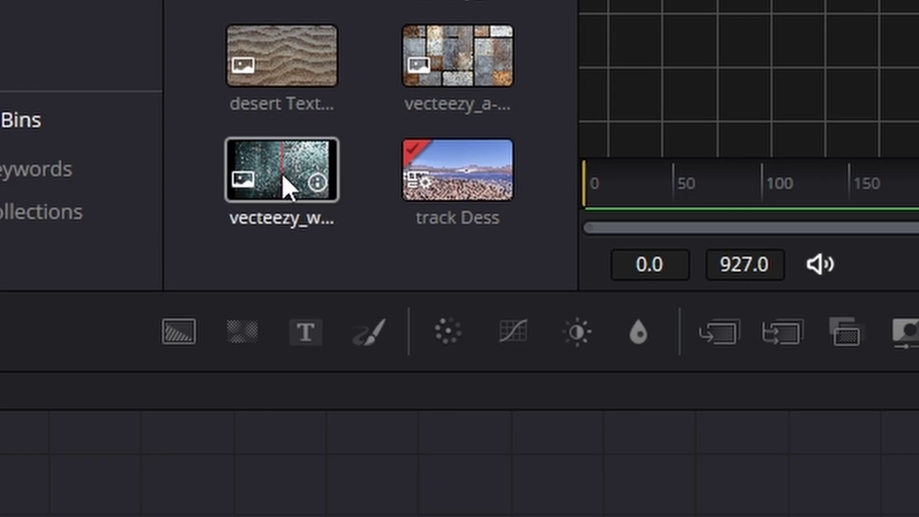
drag(280, 161, 557, 259)
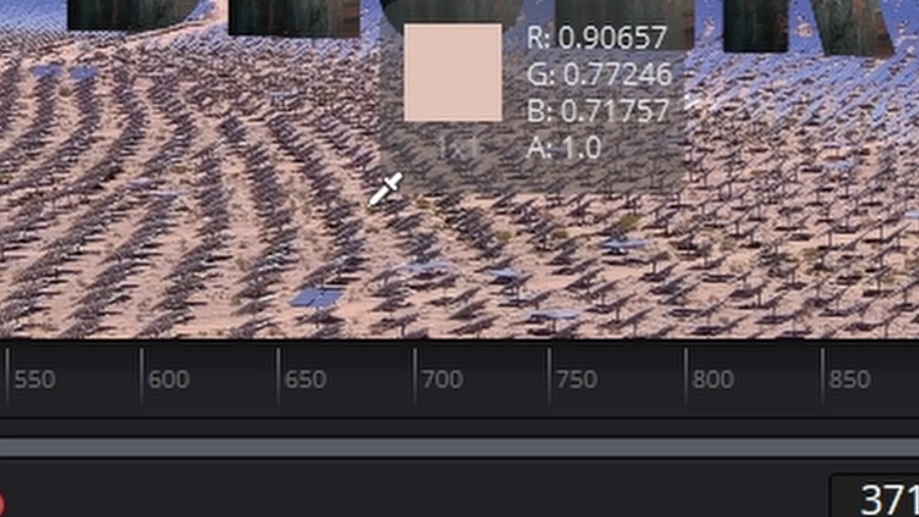
Step: Sample the desert sand in the rendered image as the text material's specular color
drag(386, 191, 242, 267)
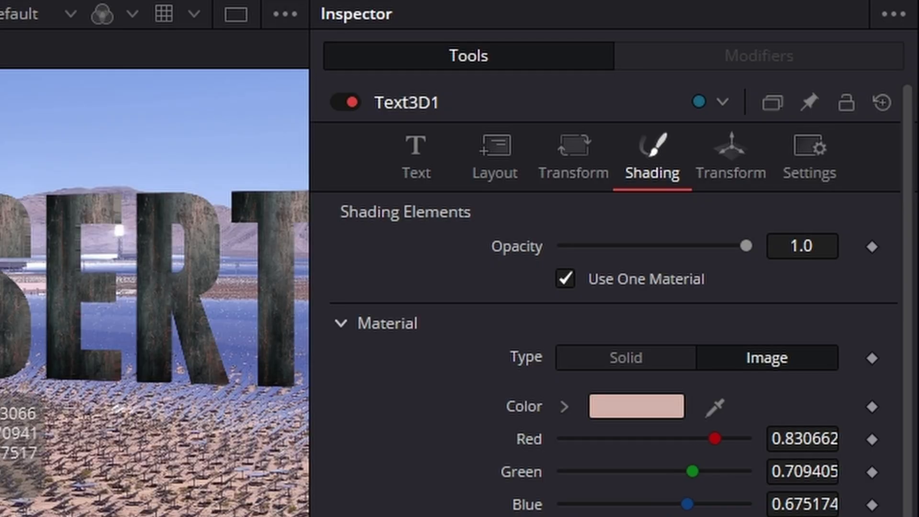
drag(409, 416, 402, 432)
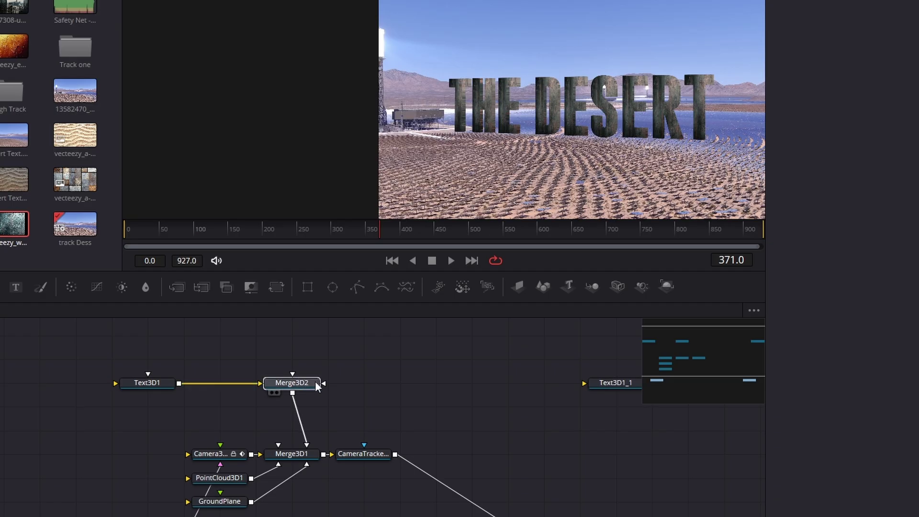
click(317, 381)
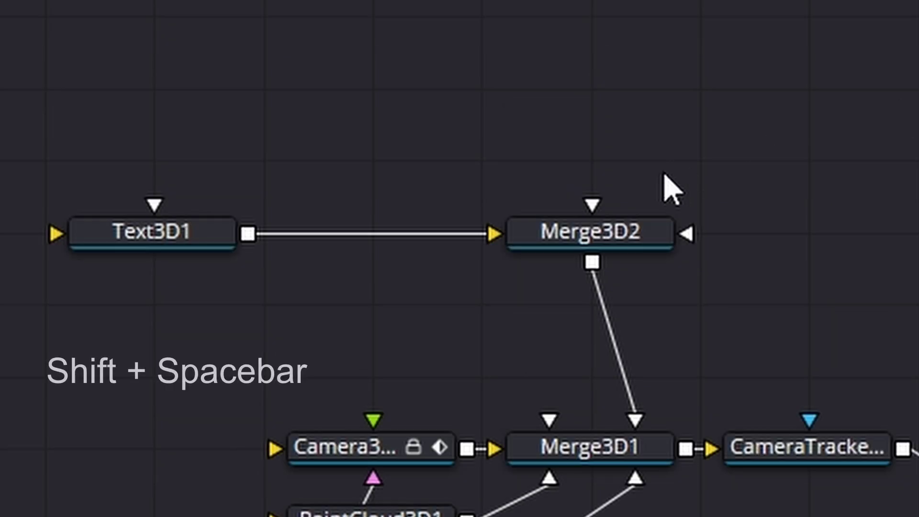
Step: Add an Ambient Light to the Merge3D2 node and sample its color from the desert sand
click(634, 227)
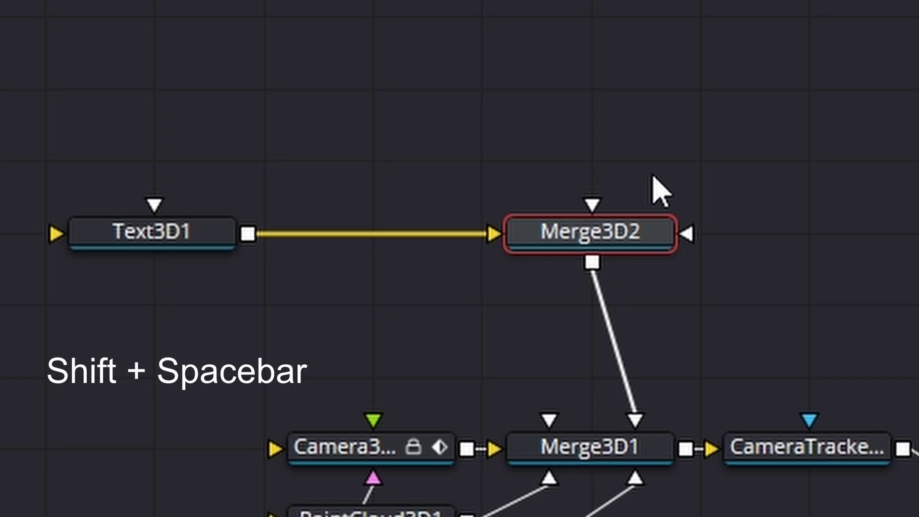
key(shift+space)
text(AMB)
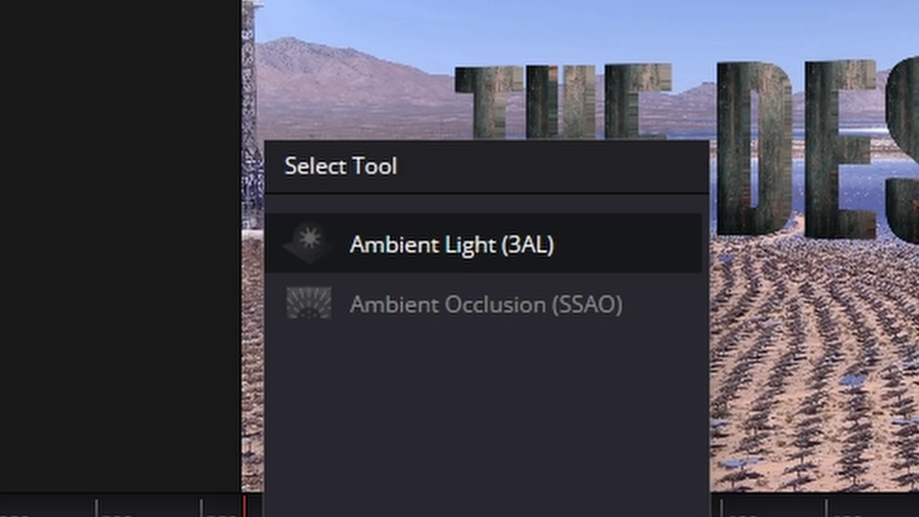
key(Return)
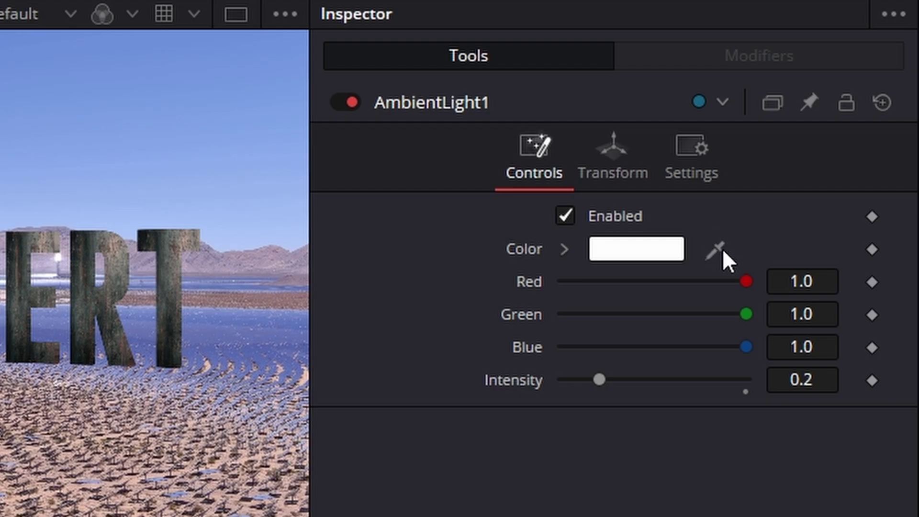
drag(718, 252, 0, 489)
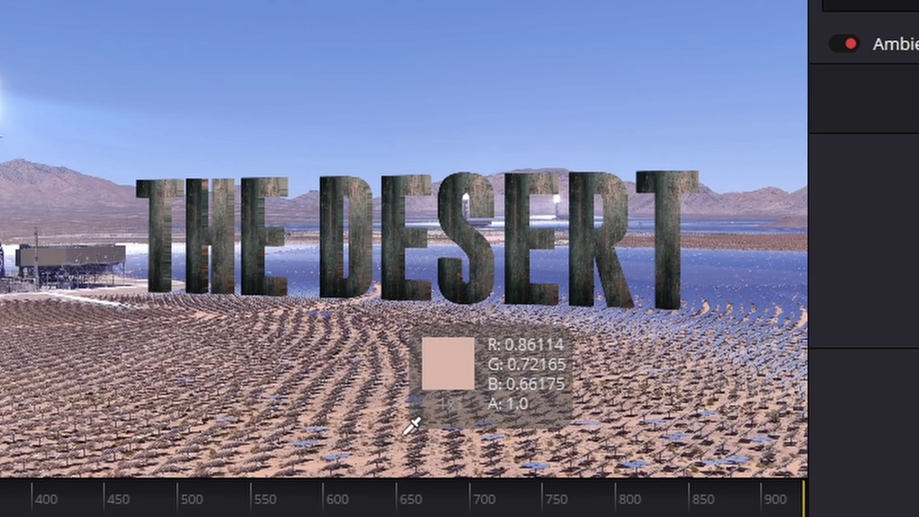
drag(405, 433, 405, 438)
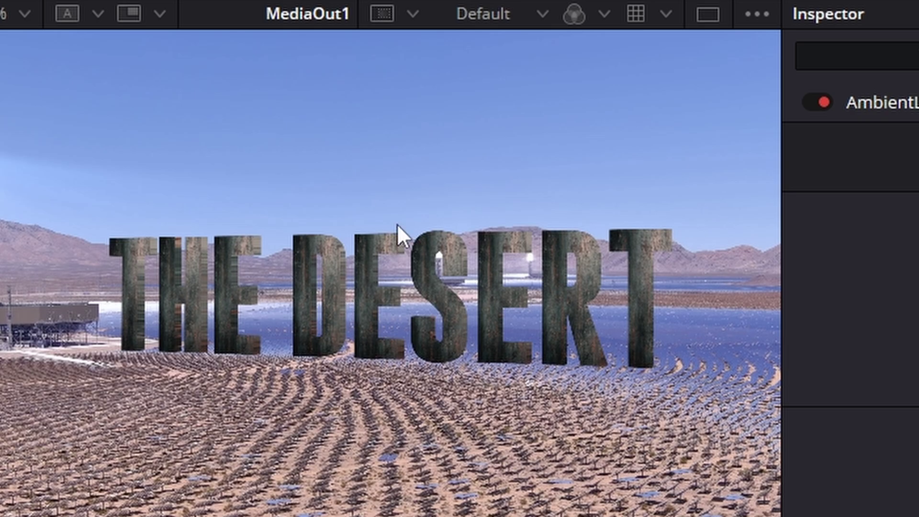
Step: Enable Lighting in the CameraTracker1_Renderer node
scroll(398, 223, up, 5)
scroll(424, 314, down, 5)
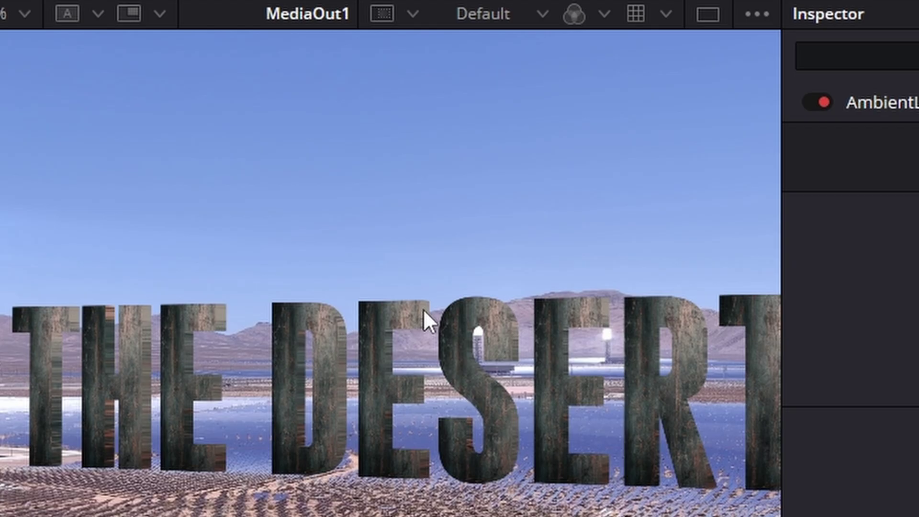
scroll(423, 308, down, 2)
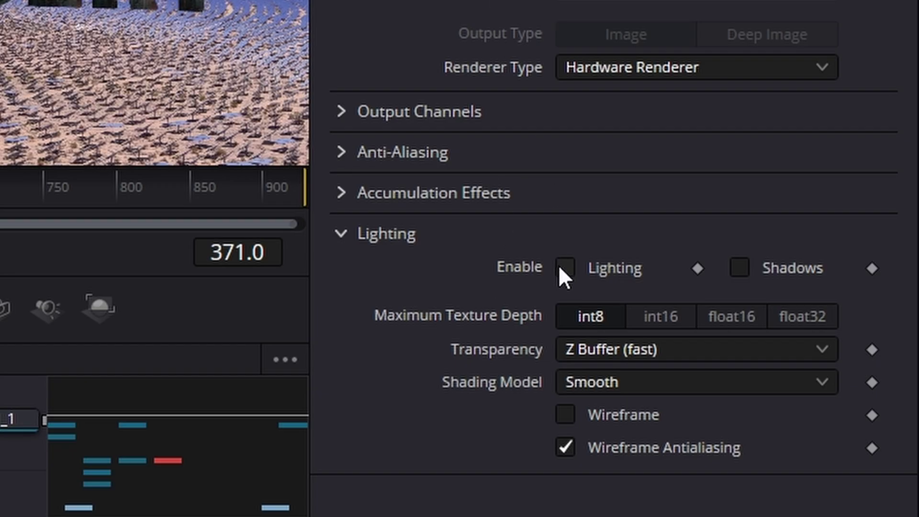
click(566, 265)
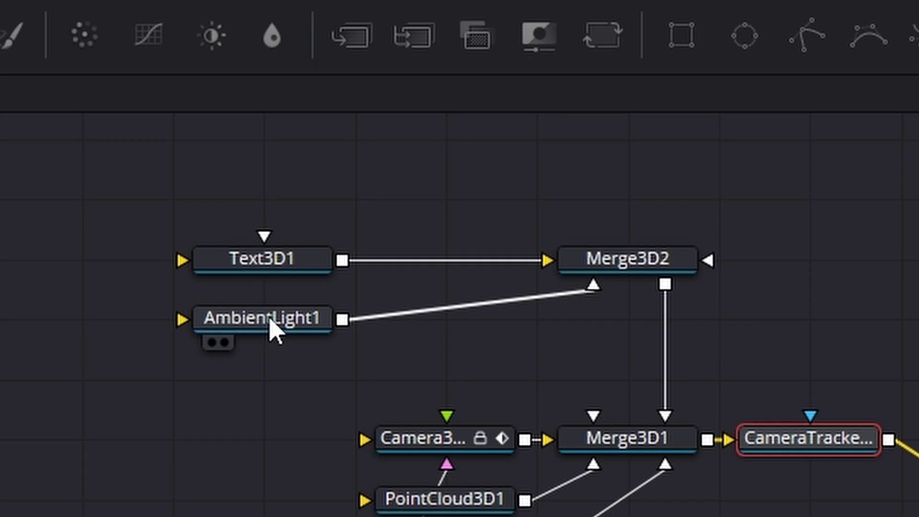
Step: Set the intensity of AmbientLight1 to 1 and check the lit text in the output image
click(274, 330)
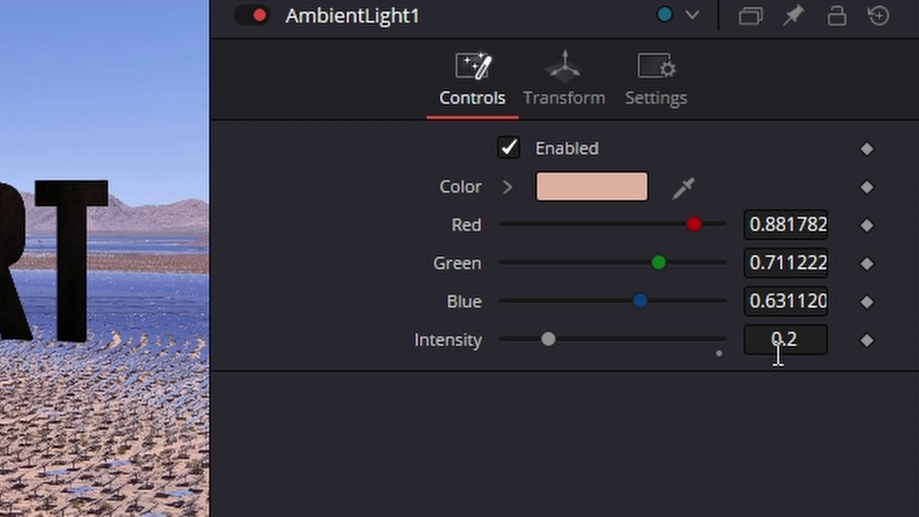
click(794, 342)
text(1)
text(.)
key(Return)
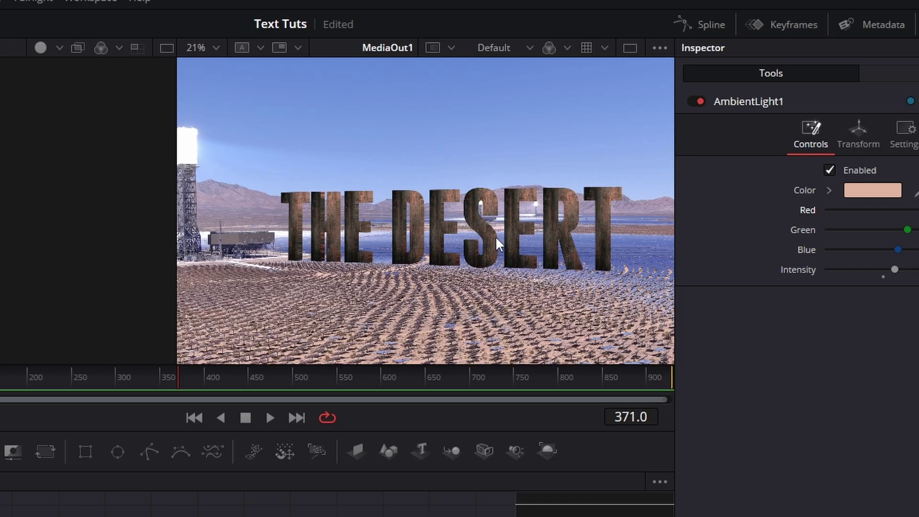
scroll(495, 236, down, 2)
scroll(496, 236, up, 2)
scroll(490, 242, down, 1)
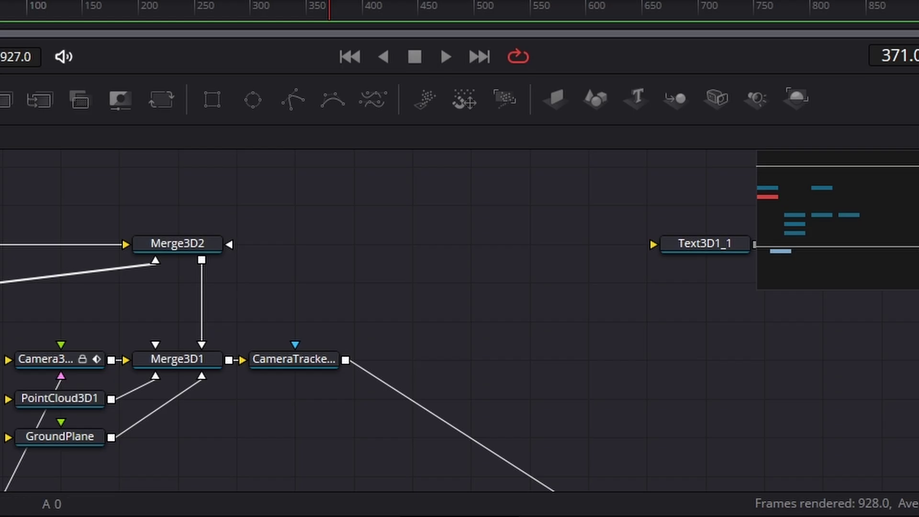
Step: Move the duplicate Text3D1_1 node closer to the main node tree, above and beside Merge3D2
drag(695, 253, 443, 204)
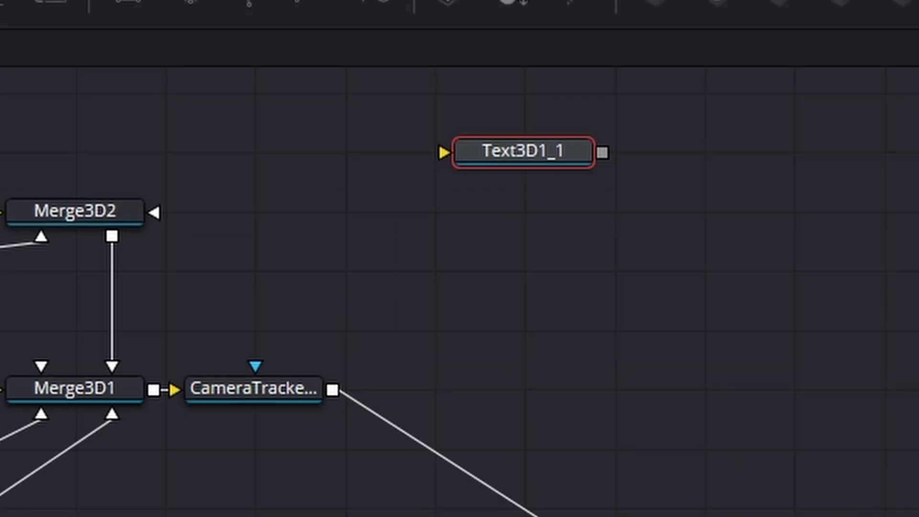
drag(431, 268, 548, 297)
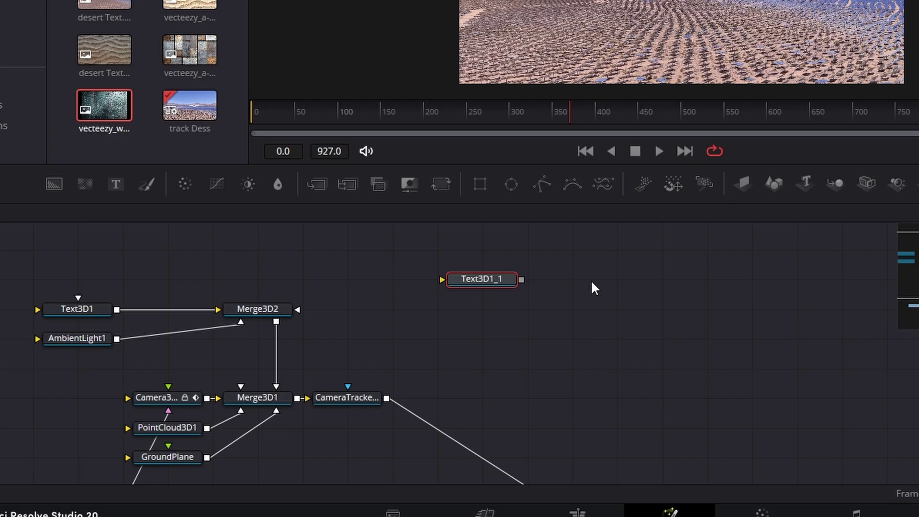
drag(500, 283, 550, 283)
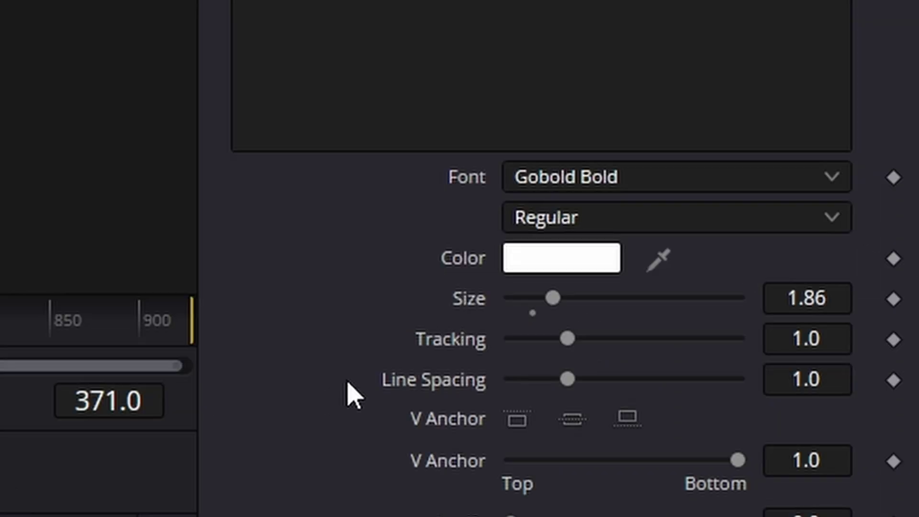
Step: Sample the desert sand color for the Text3D1_1 text and darken it to a dark brown shade
click(563, 262)
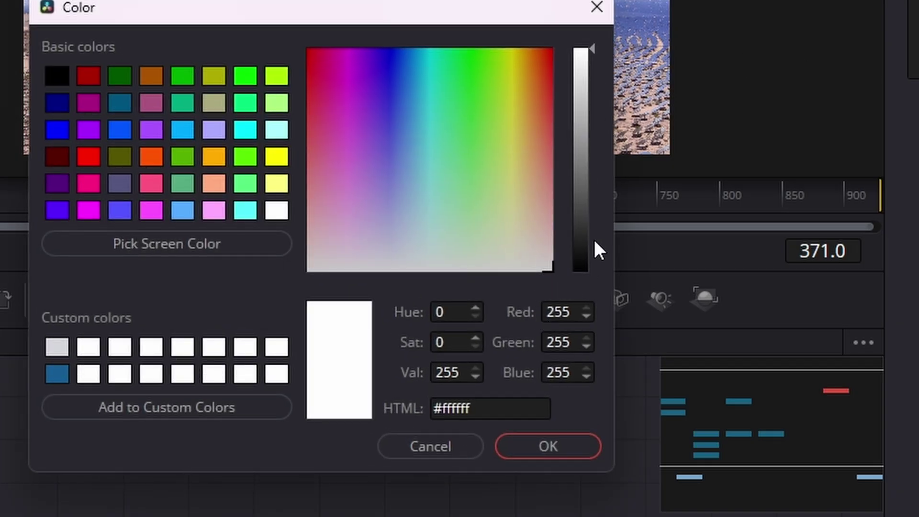
click(467, 448)
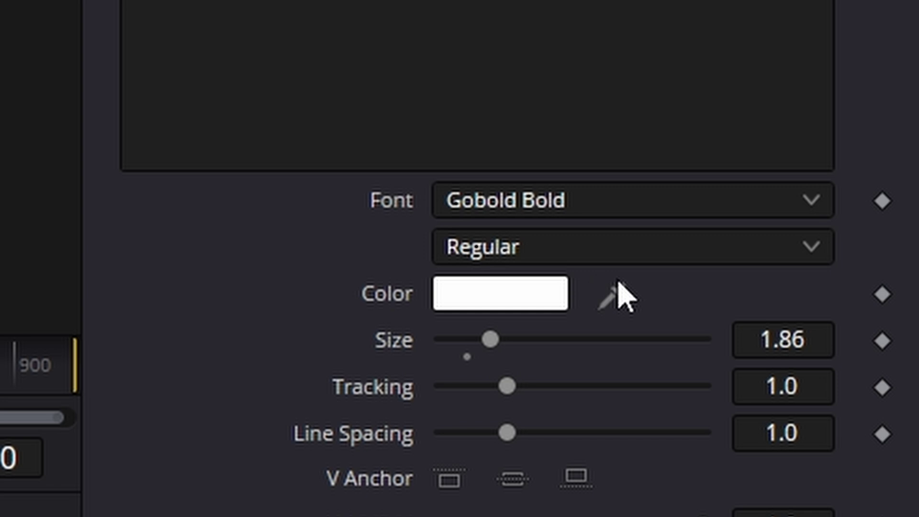
drag(614, 315, 461, 242)
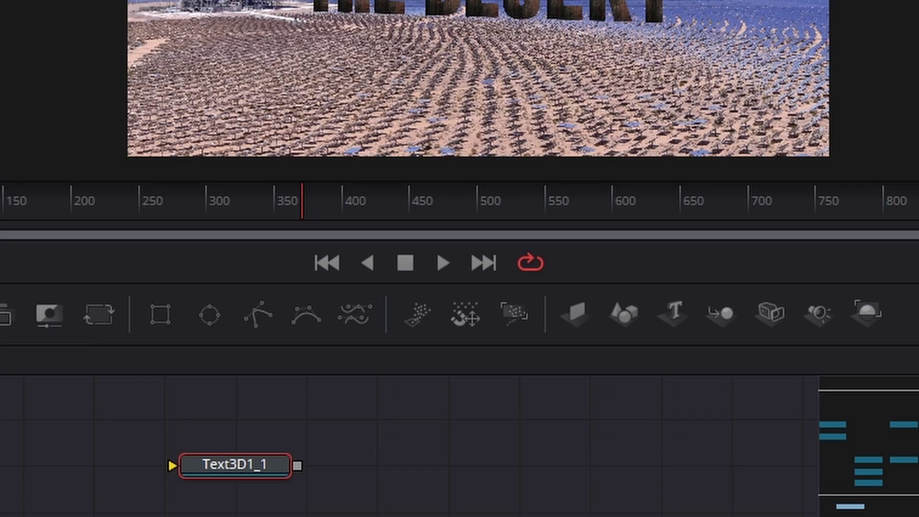
click(479, 301)
drag(741, 179, 735, 224)
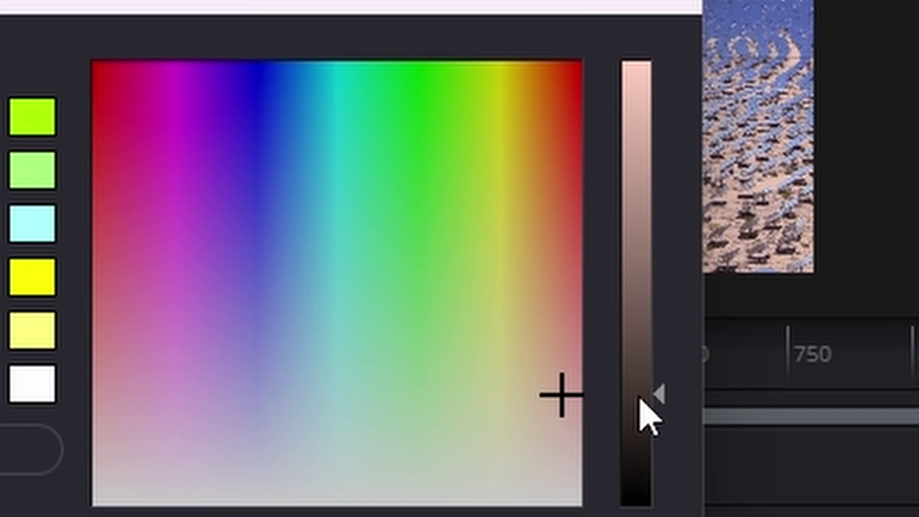
drag(640, 398, 639, 401)
click(653, 360)
Step: Copy the Camera3D1 node and paste the duplicate beside the Text3D1_1 node
drag(262, 215, 411, 210)
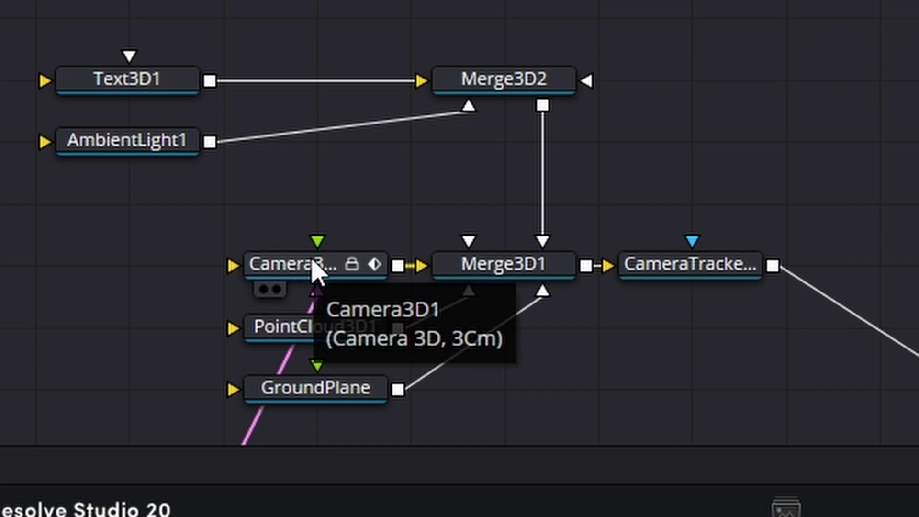
click(318, 268)
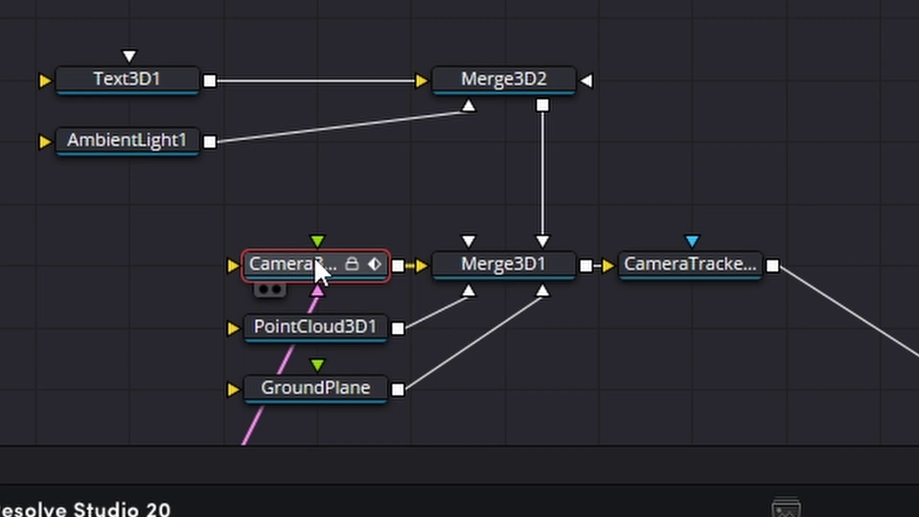
right_click(318, 270)
click(459, 229)
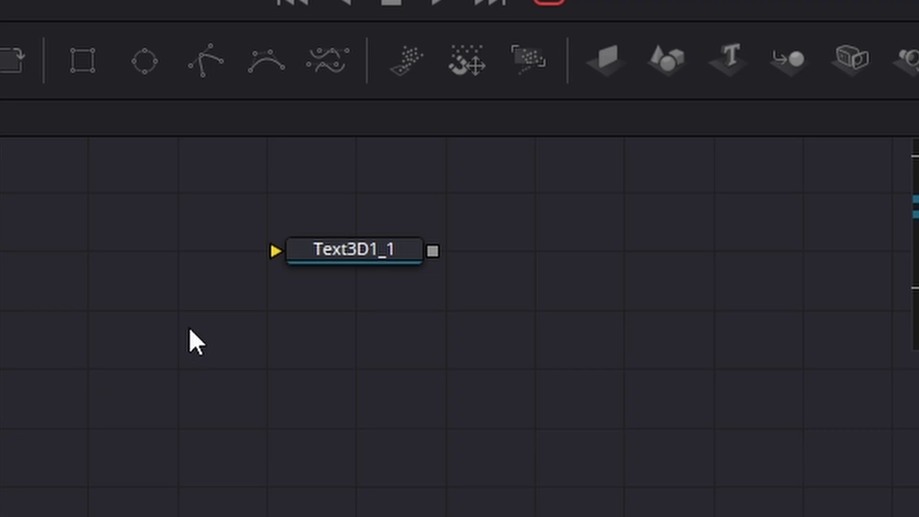
key(ctrl+v)
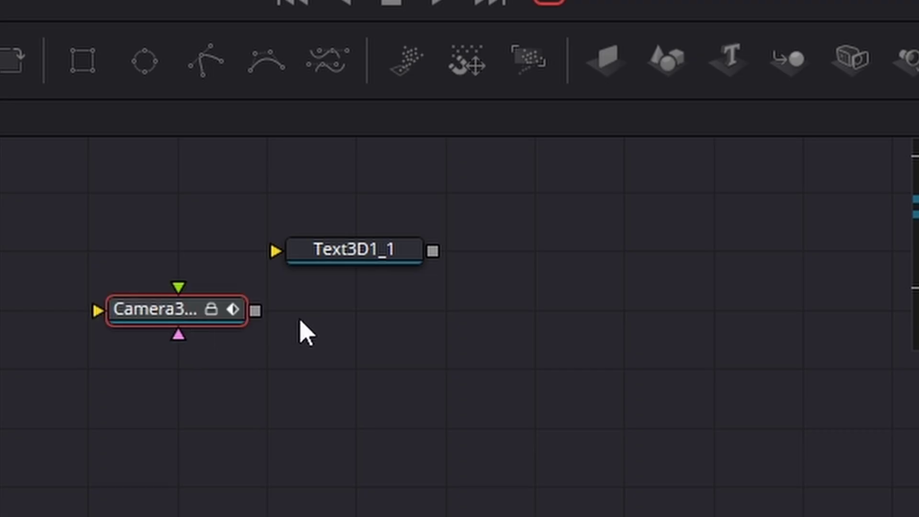
Step: Add a separate Merge 3D node and connect the duplicated camera and Text3D1_1 to its inputs
drag(419, 115, 154, 370)
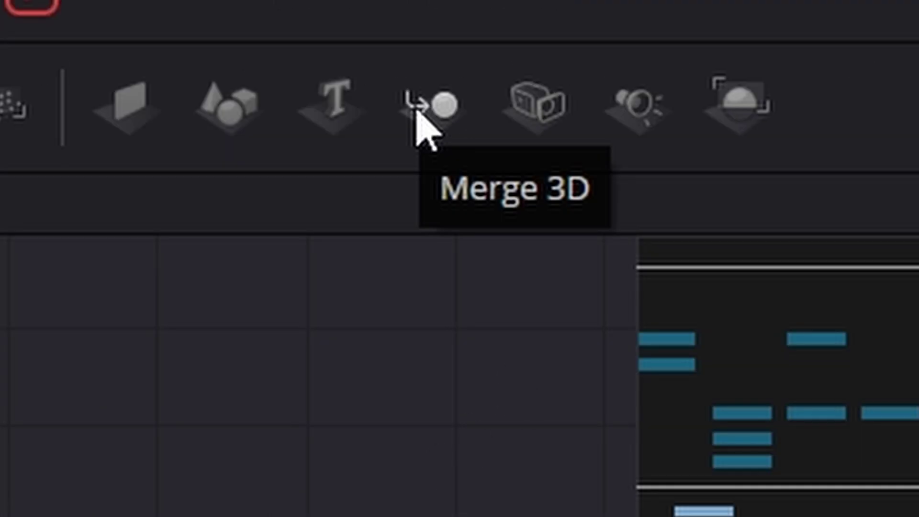
click(71, 322)
drag(164, 311, 335, 311)
drag(409, 262, 349, 335)
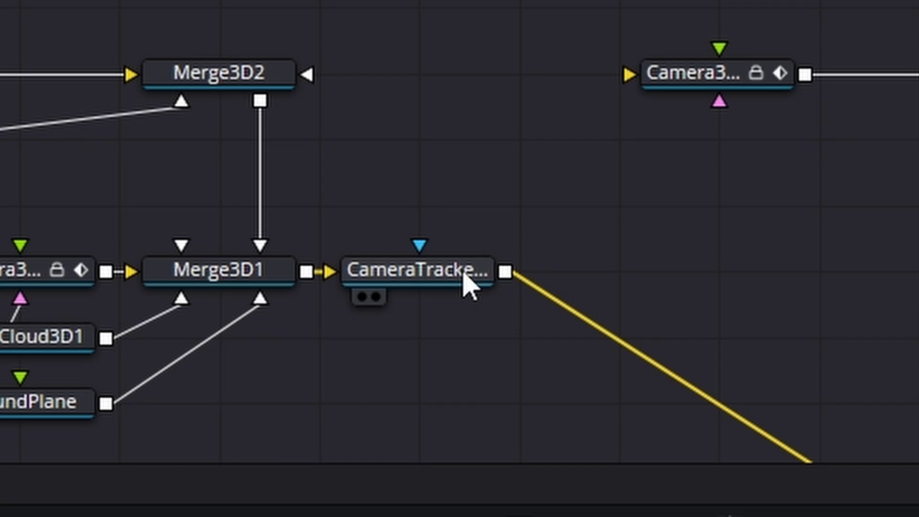
Step: Duplicate the CameraTracker1_Renderer node and connect the output of Merge3D3 to the copy
click(466, 285)
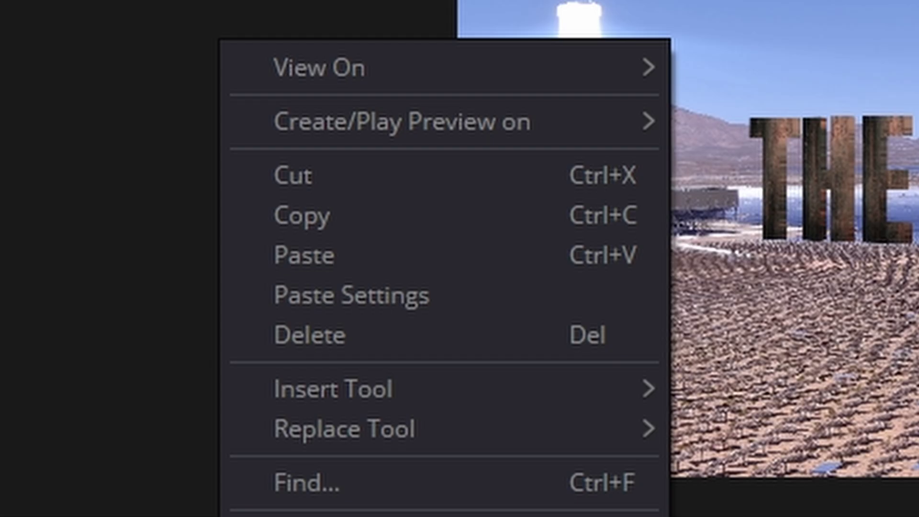
click(378, 214)
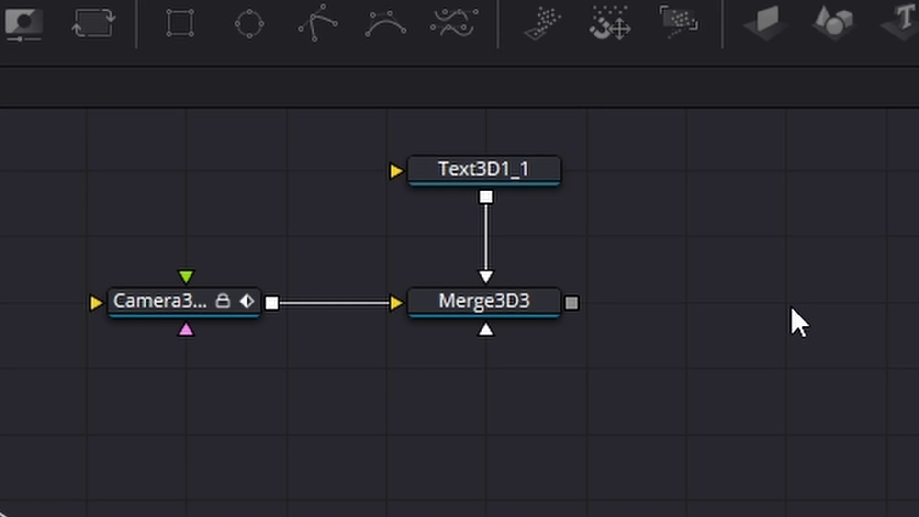
key(ctrl+v)
drag(573, 303, 773, 312)
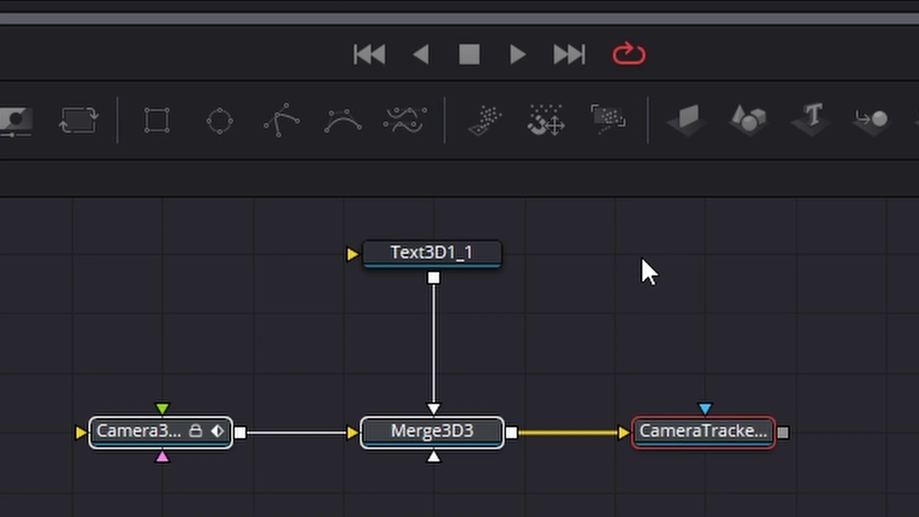
click(475, 259)
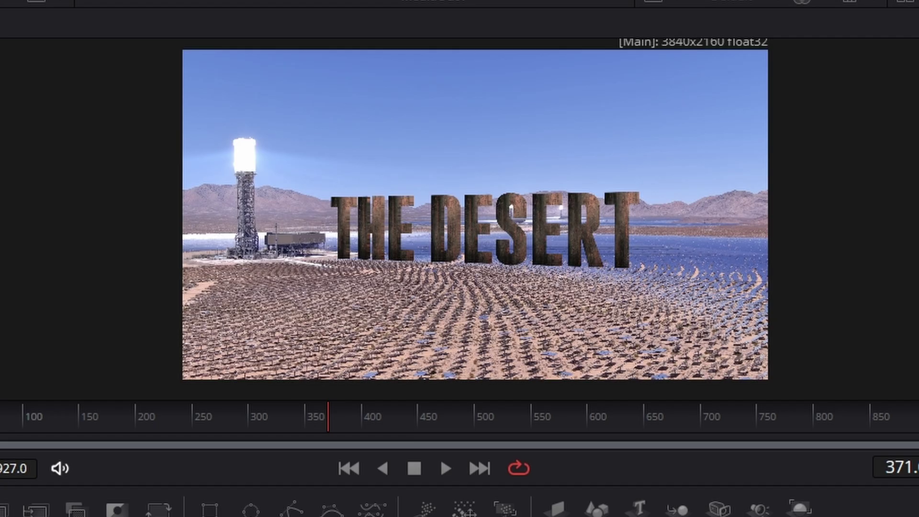
drag(694, 403, 333, 214)
drag(481, 313, 627, 316)
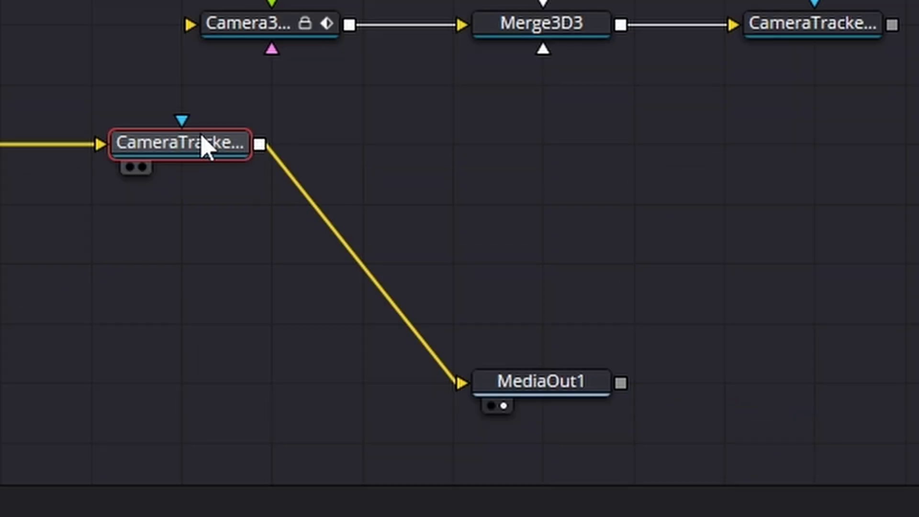
Step: Try a Blur node with a raised blur size after CameraTracker1_Renderer, and delete the node
mouse_move(183, 140)
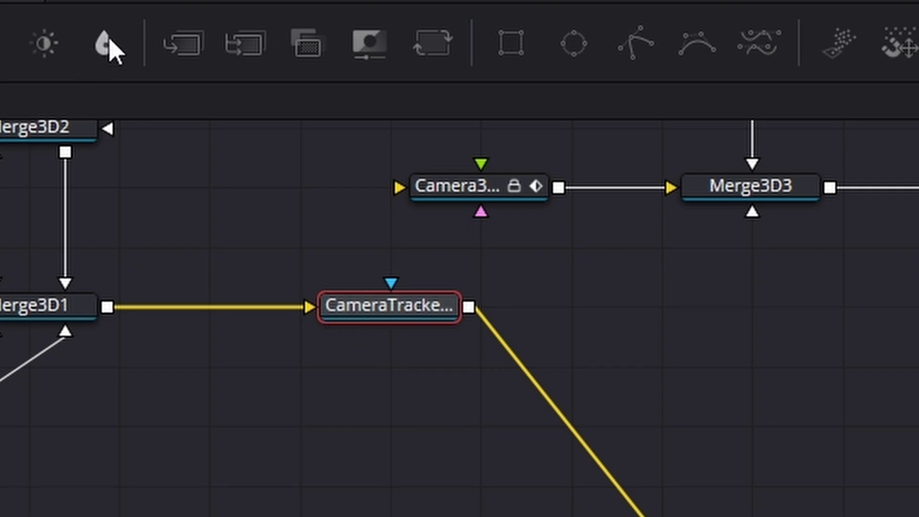
click(110, 41)
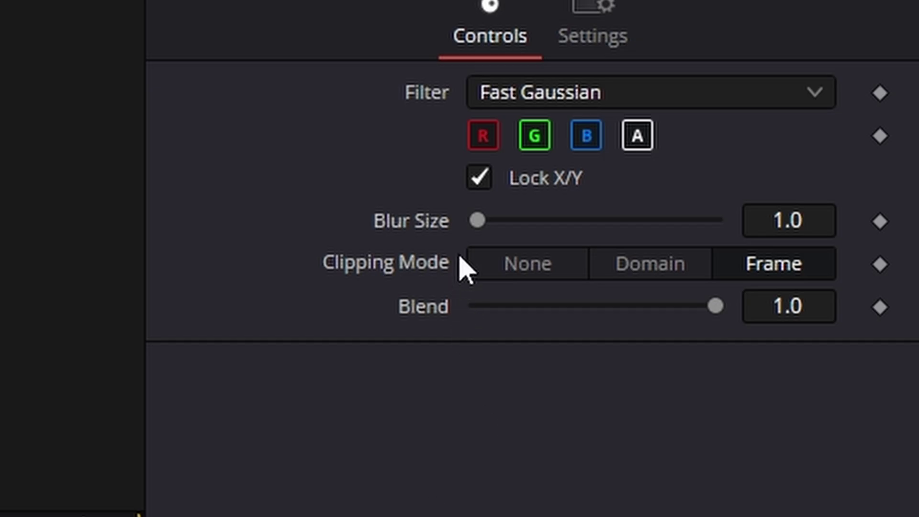
drag(481, 221, 607, 220)
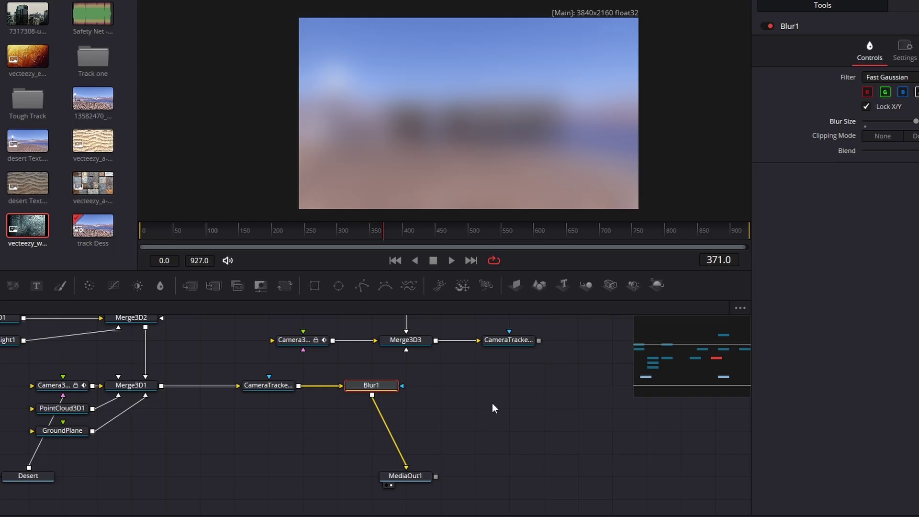
key(ctrl+z)
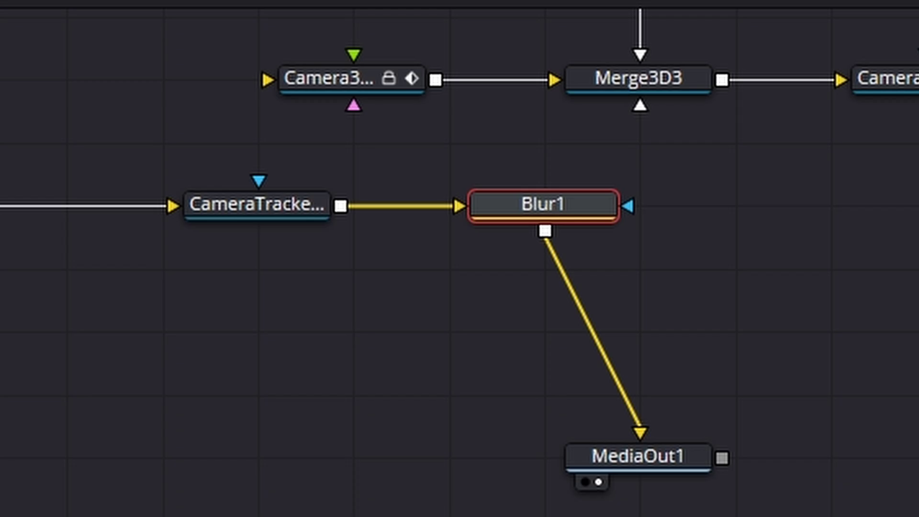
key(Delete)
Step: Move MediaOut1 farther away and add a router on the connection between CameraTracker1_Renderer and MediaOut1
drag(694, 456, 917, 456)
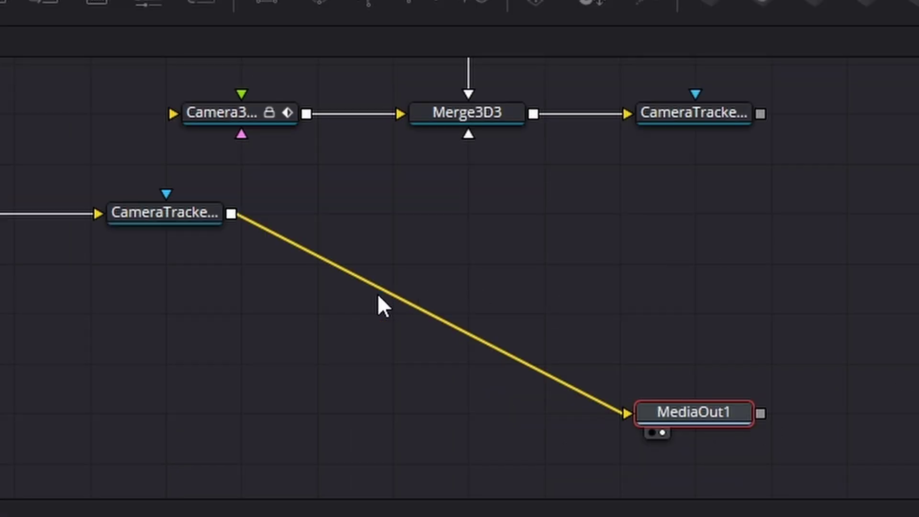
mouse_move(393, 292)
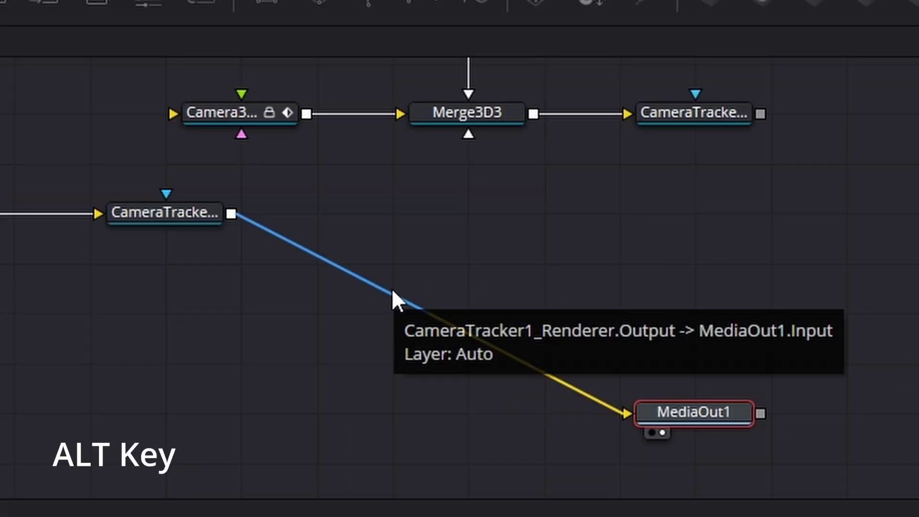
alt+click(389, 289)
drag(389, 289, 172, 414)
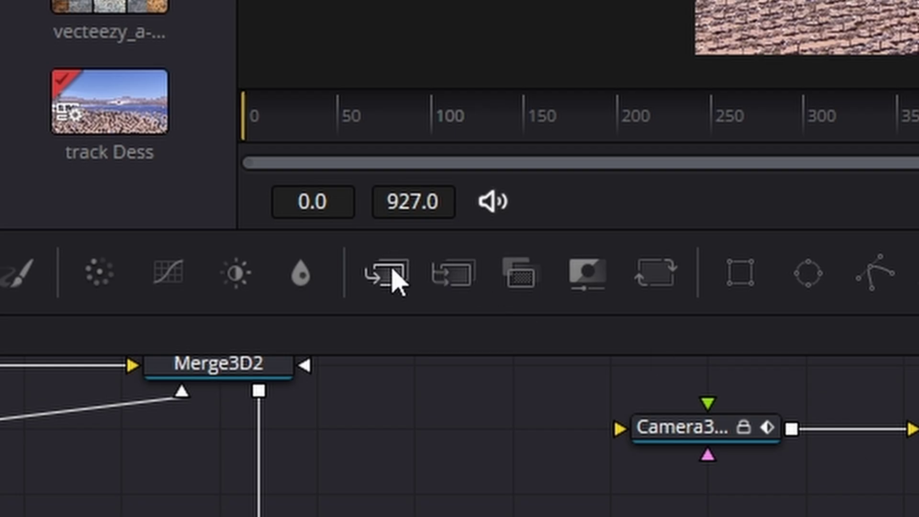
Step: Insert a Merge node between the router and MediaOut1 and connect CameraTracker1_Renderer_1 to it as the foreground
drag(387, 273, 429, 386)
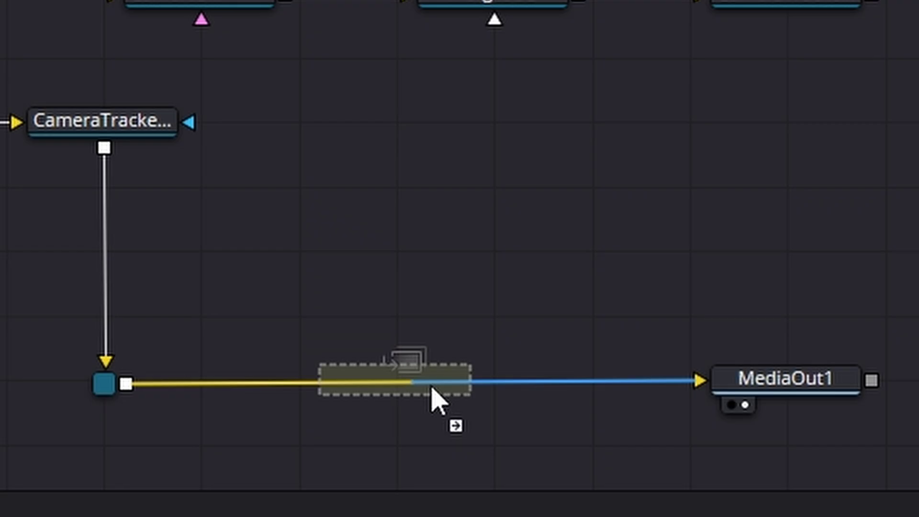
drag(785, 379, 884, 381)
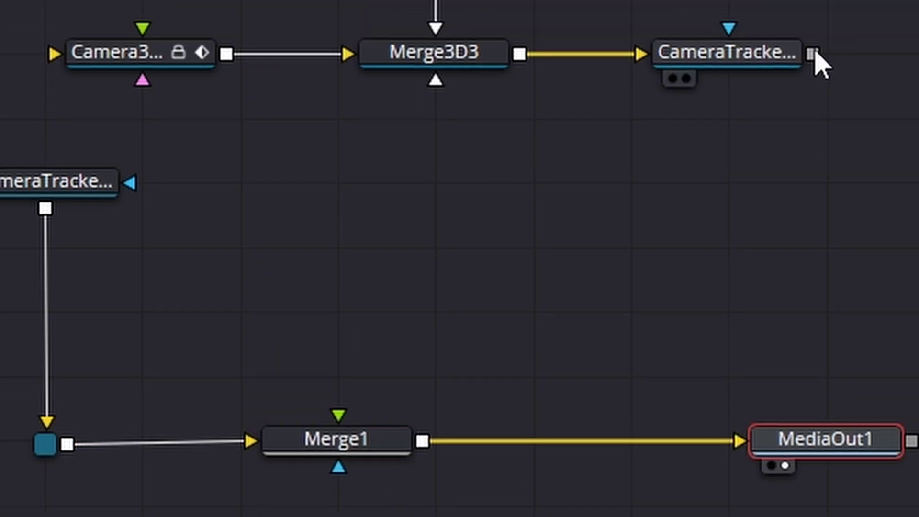
drag(579, 296, 143, 516)
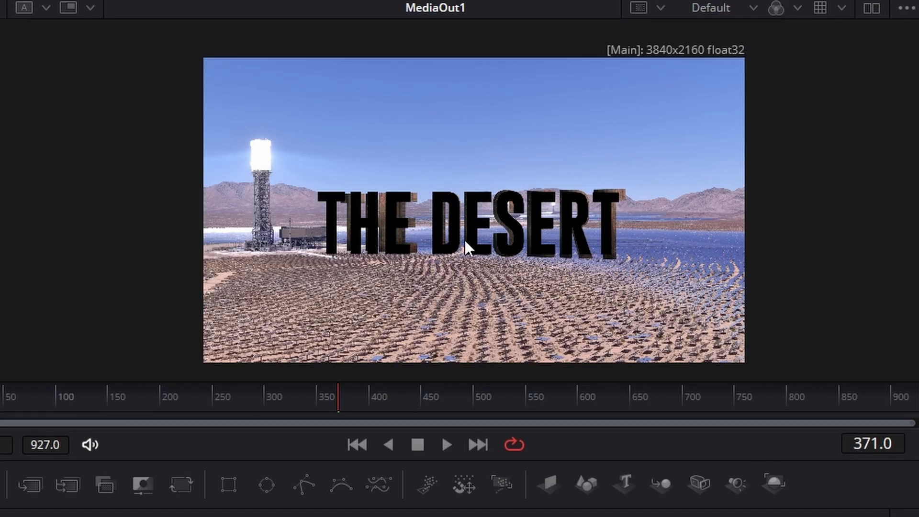
scroll(485, 223, up, 2)
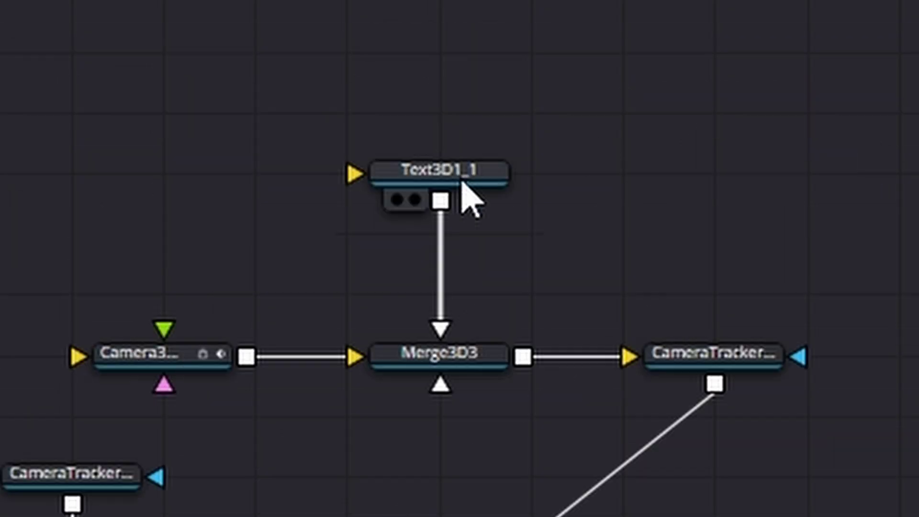
Step: Set the X rotation of Text3D1_1 to 90 and adjust its Y rotation so it lies on the ground like a shadow
click(457, 175)
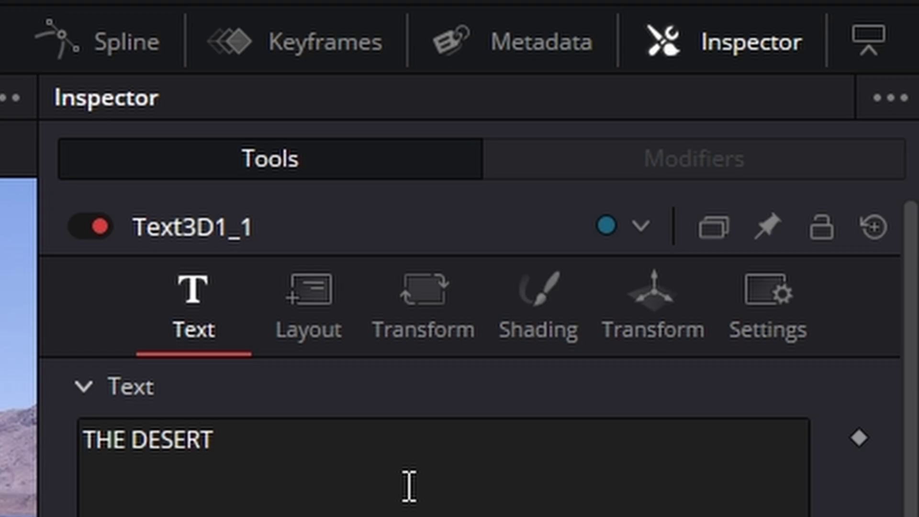
click(667, 318)
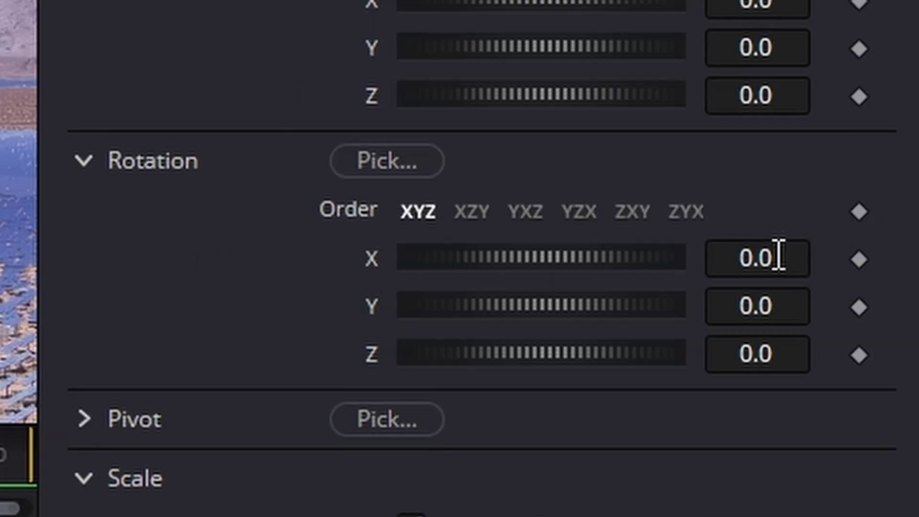
click(760, 255)
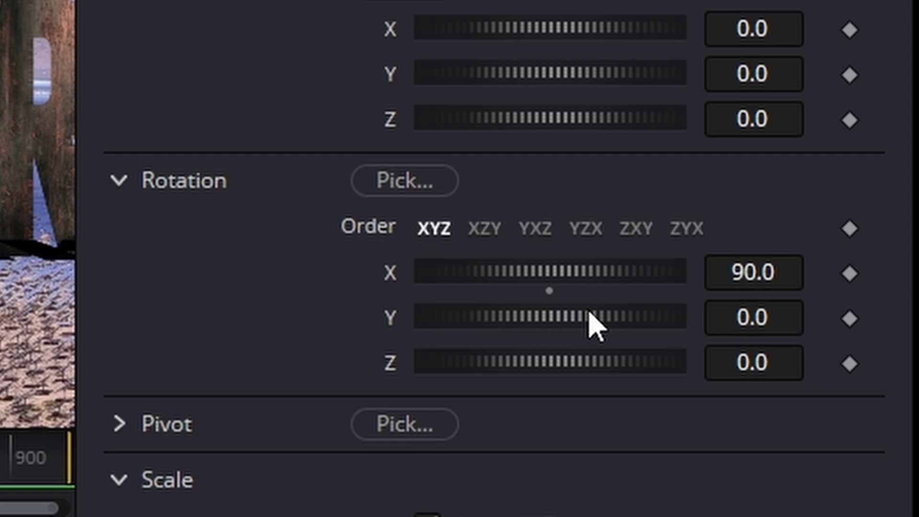
drag(591, 312, 505, 322)
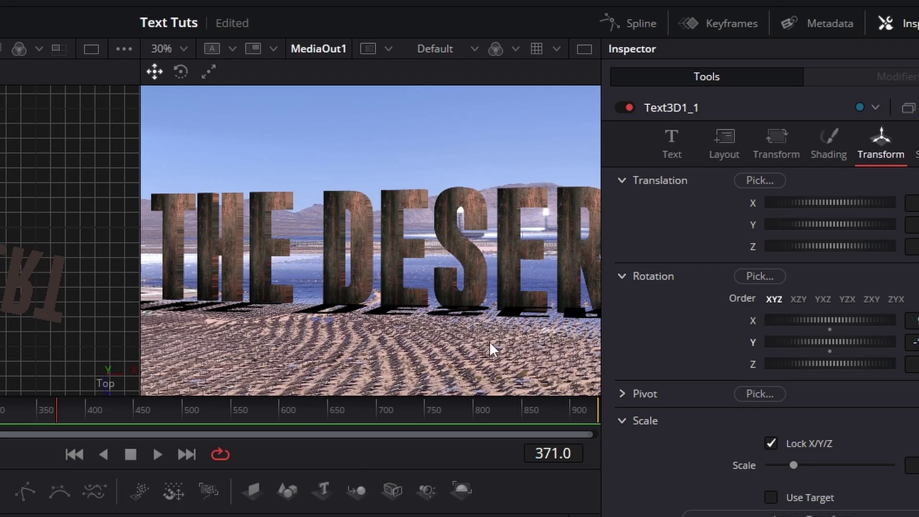
scroll(568, 386, up, 6)
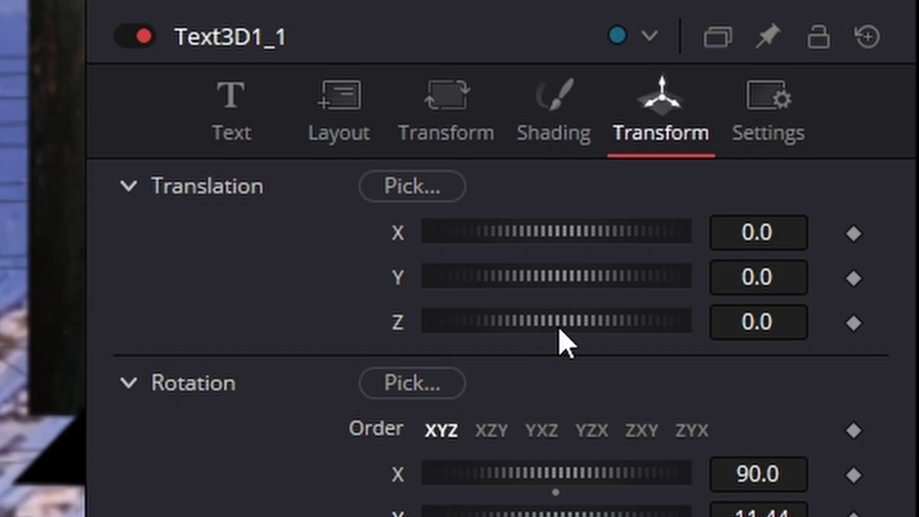
Step: Align the Text3D1_1 shadow with the base of the letters, using translation X -0.098 and Z 0.344
drag(585, 330, 625, 333)
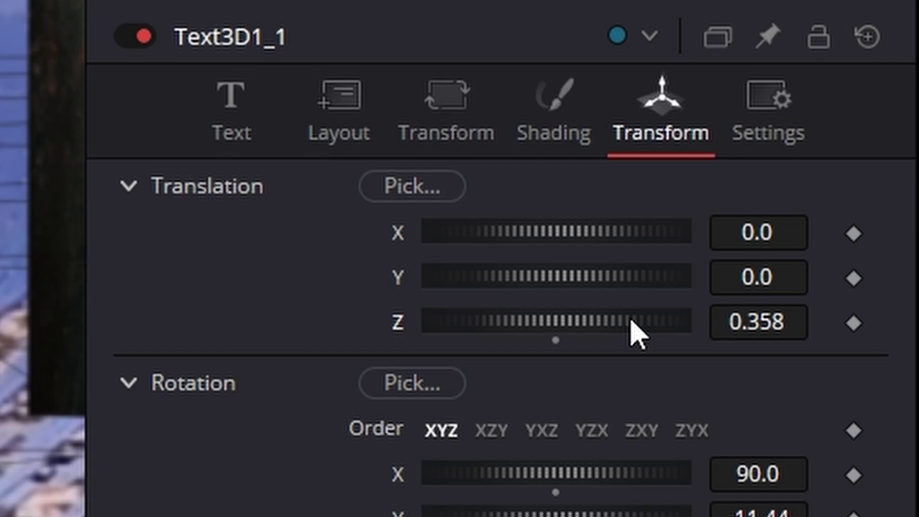
drag(568, 231, 498, 230)
drag(918, 246, 904, 247)
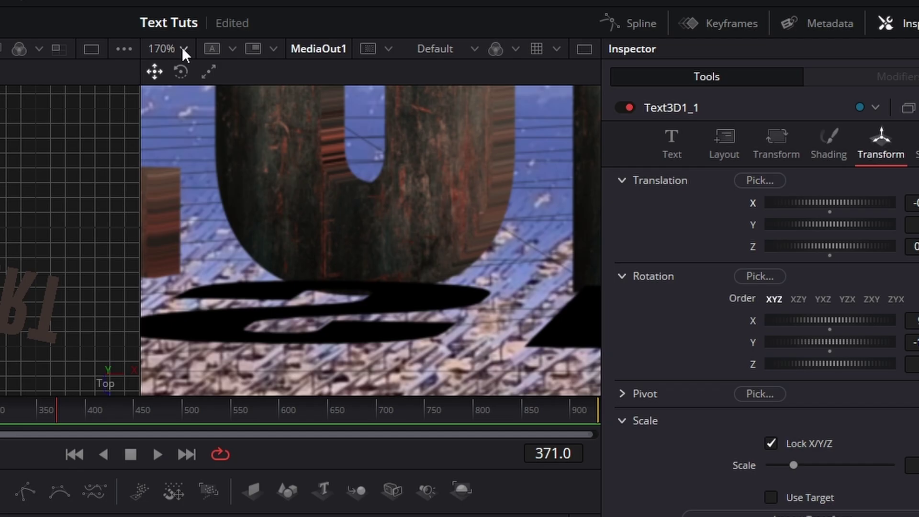
click(183, 47)
click(187, 77)
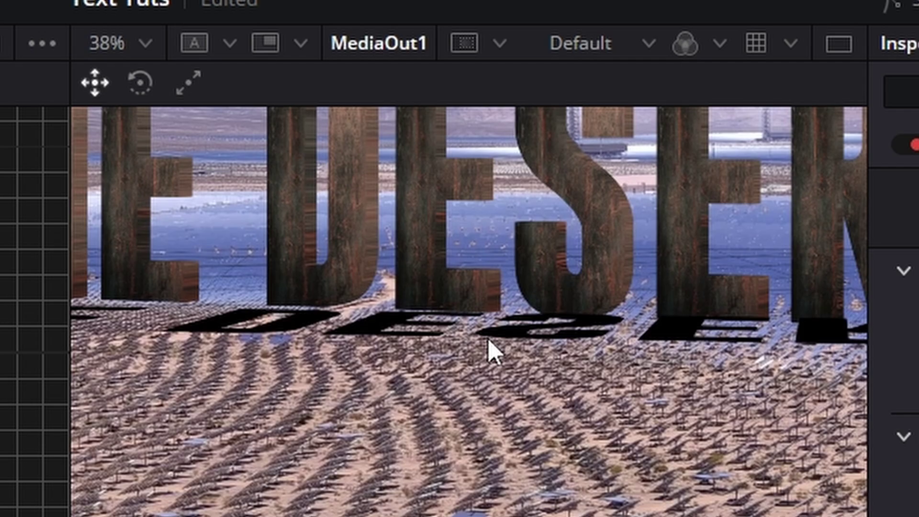
scroll(487, 338, down, 3)
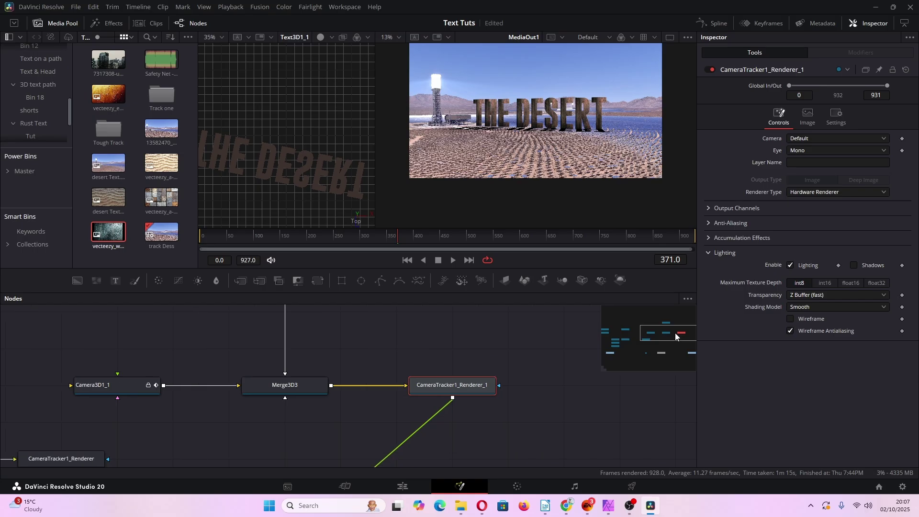
Step: Add a Blur node after CameraTracker1_Renderer_1 and set its blur size to about 1.64 to soften the shadow
drag(675, 332, 692, 338)
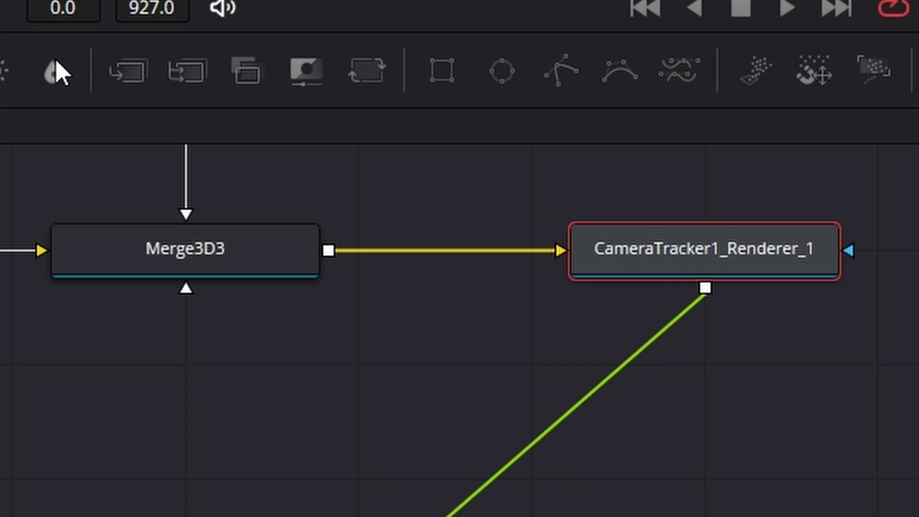
click(53, 73)
drag(369, 235, 340, 365)
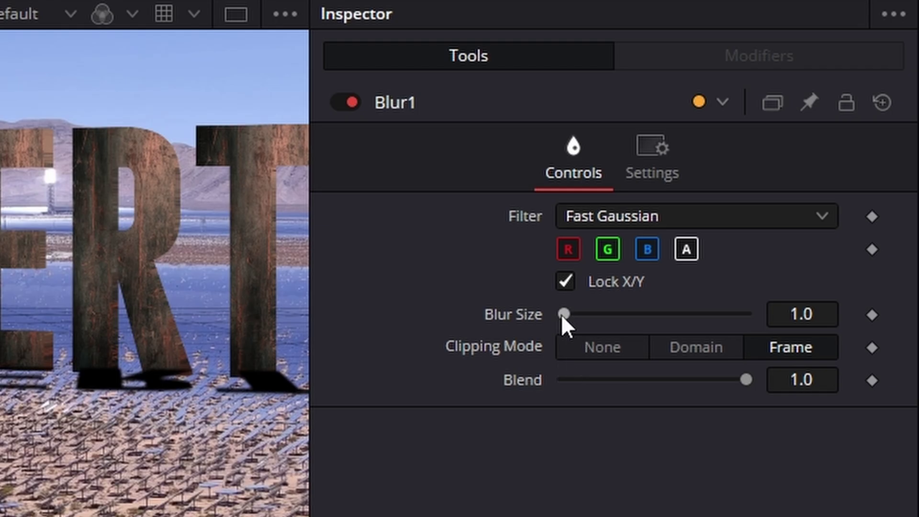
mouse_move(561, 314)
mouse_down()
mouse_move(574, 312)
mouse_move(560, 314)
mouse_up()
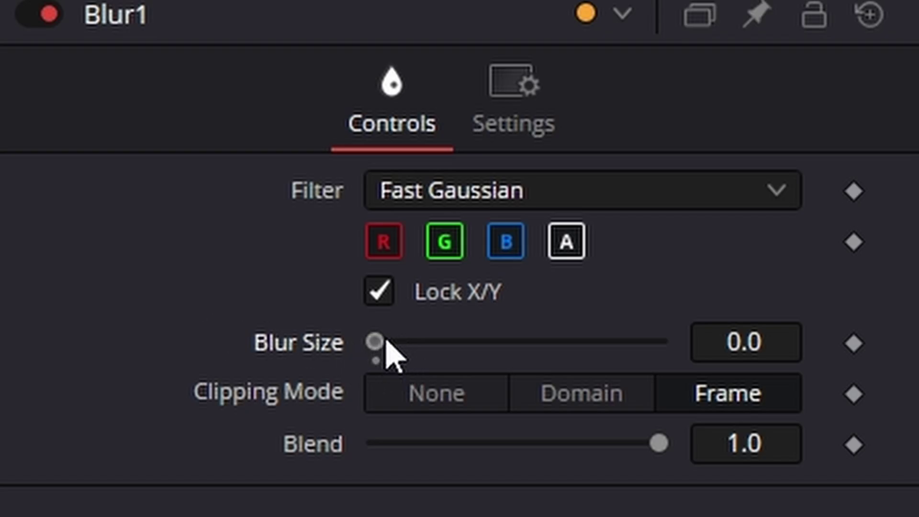
drag(387, 339, 404, 339)
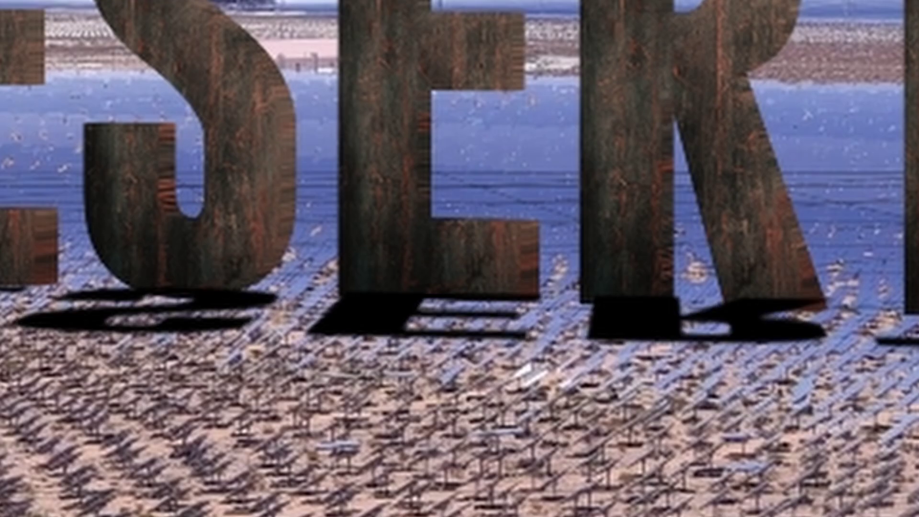
drag(586, 304, 599, 304)
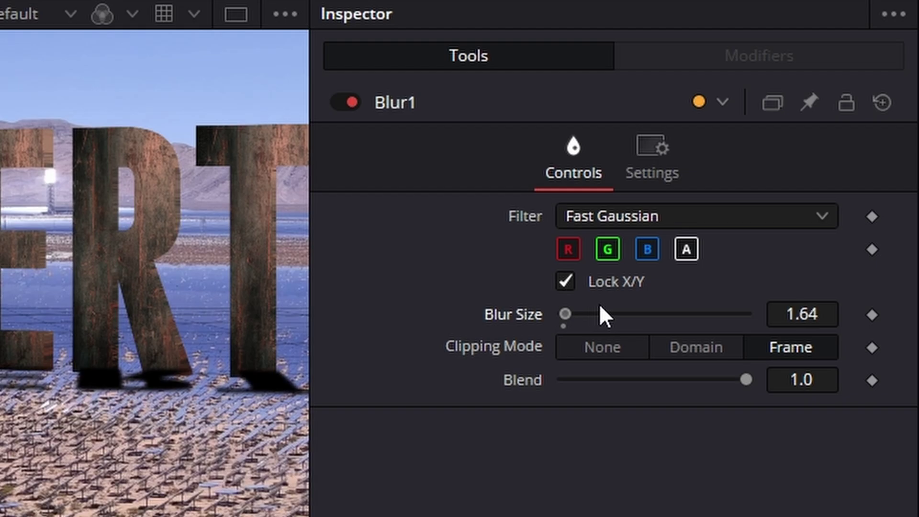
scroll(623, 110, down, 2)
scroll(616, 98, down, 3)
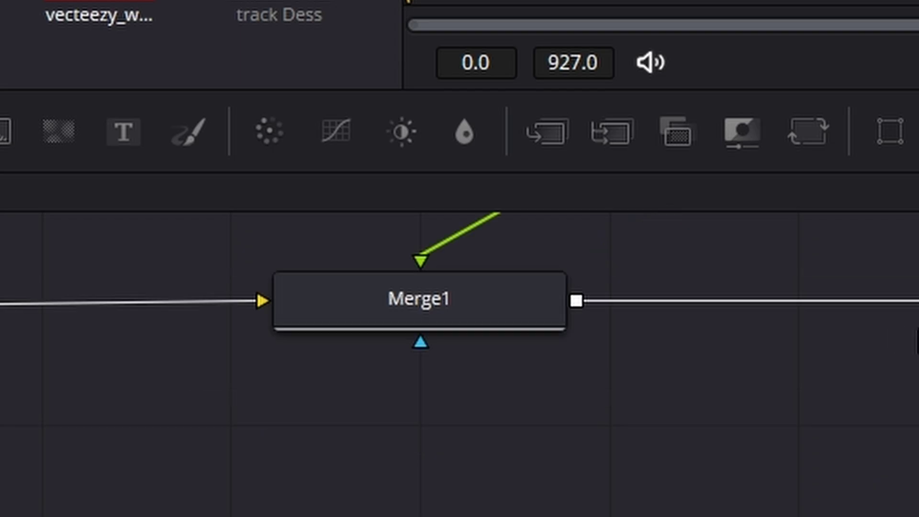
Step: Lower the Blend value of Merge1 so the text's ground shadow looks more transparent
click(123, 359)
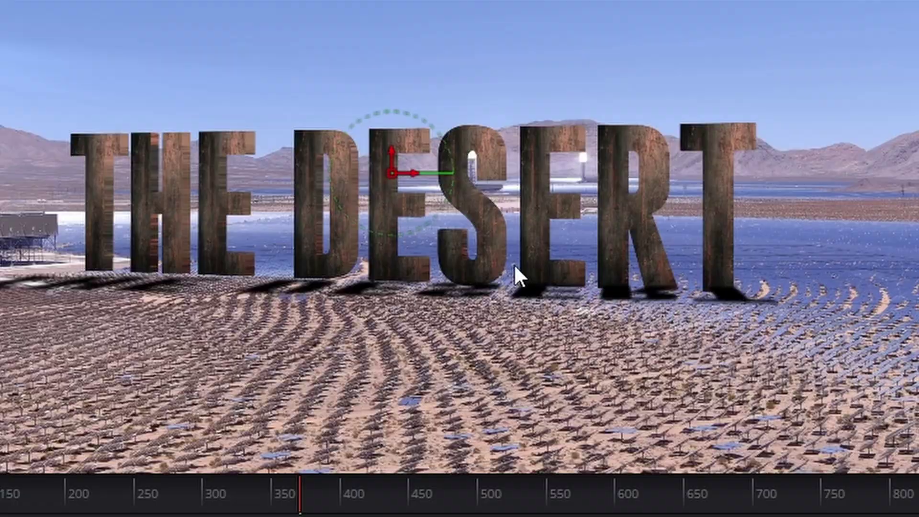
scroll(514, 266, up, 4)
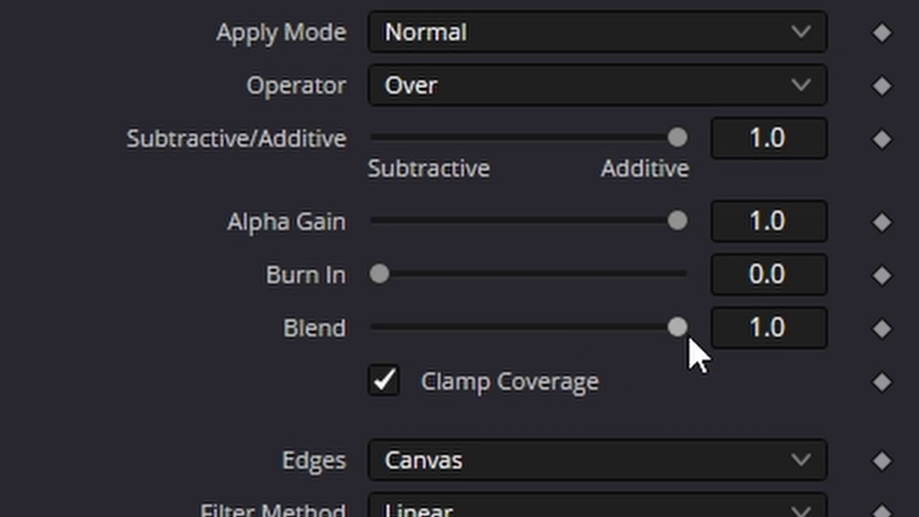
drag(689, 335, 619, 337)
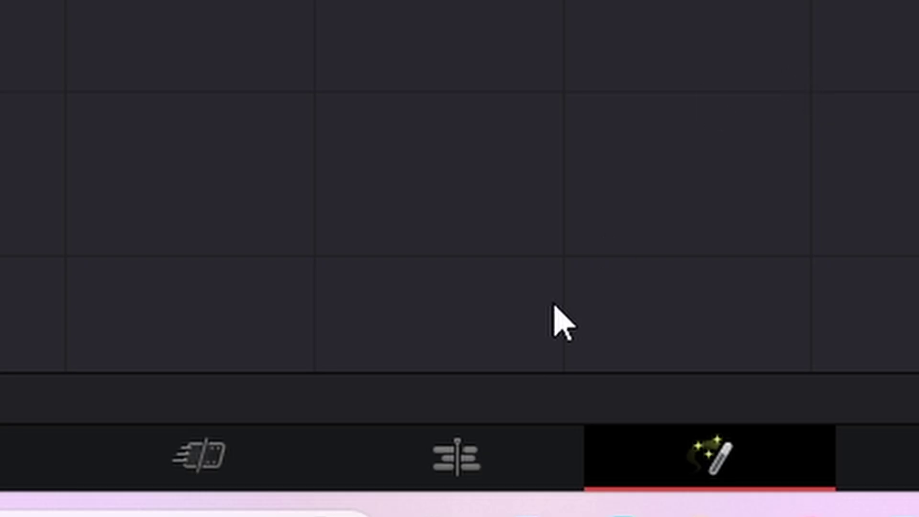
Step: Switch to the Edit page and scrub through the clip to review the softened shadow under the text
click(459, 452)
drag(301, 39, 180, 56)
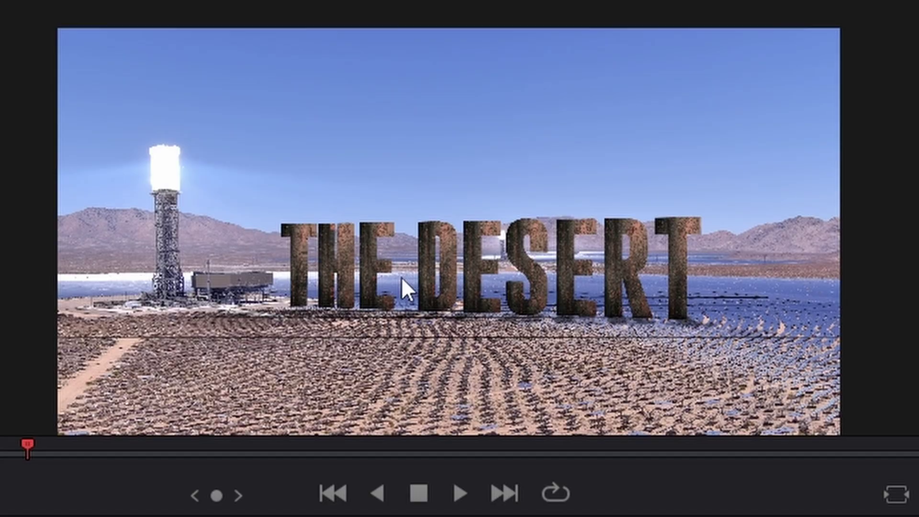
scroll(407, 293, up, 5)
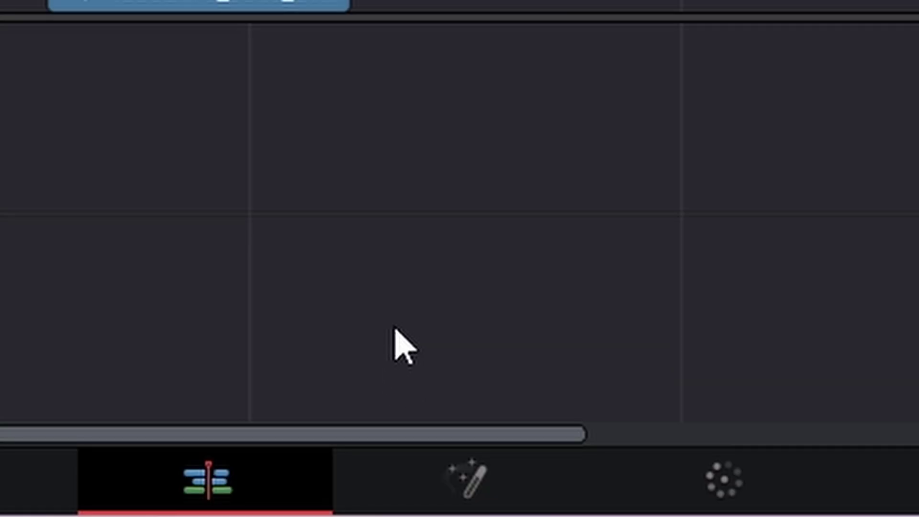
Step: Return to the Fusion page, load Merge3D1 into the first viewer and set that viewer to the Right view
click(481, 468)
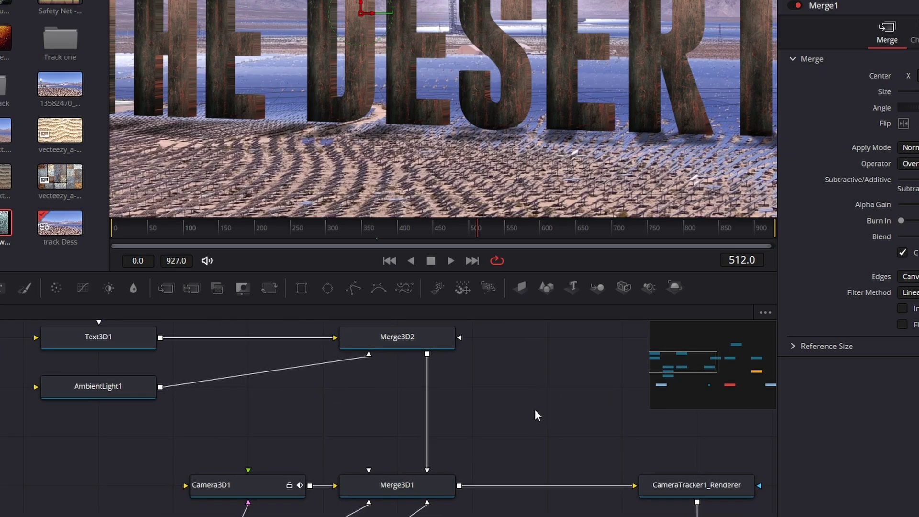
scroll(535, 412, down, 2)
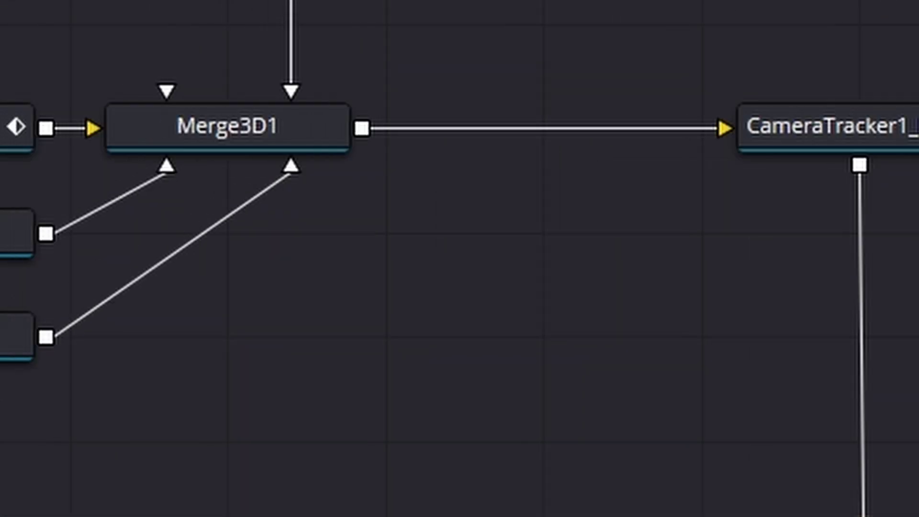
click(104, 263)
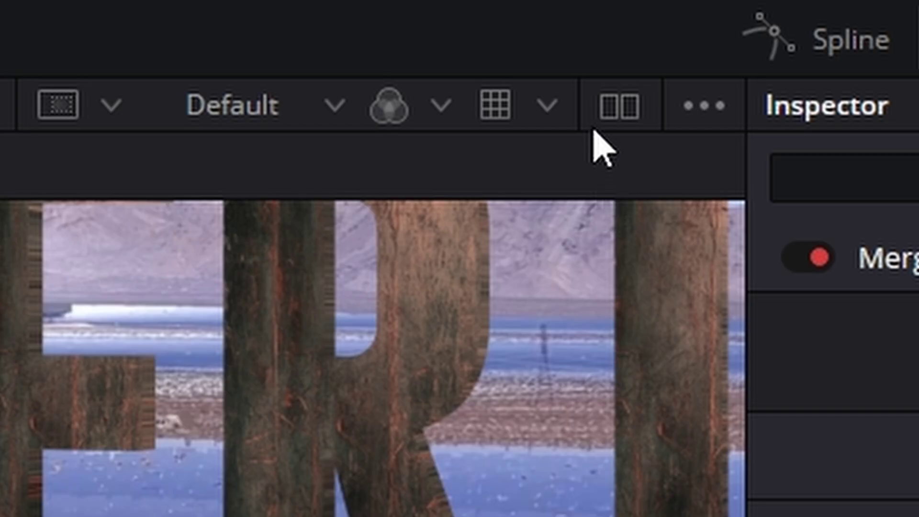
click(617, 106)
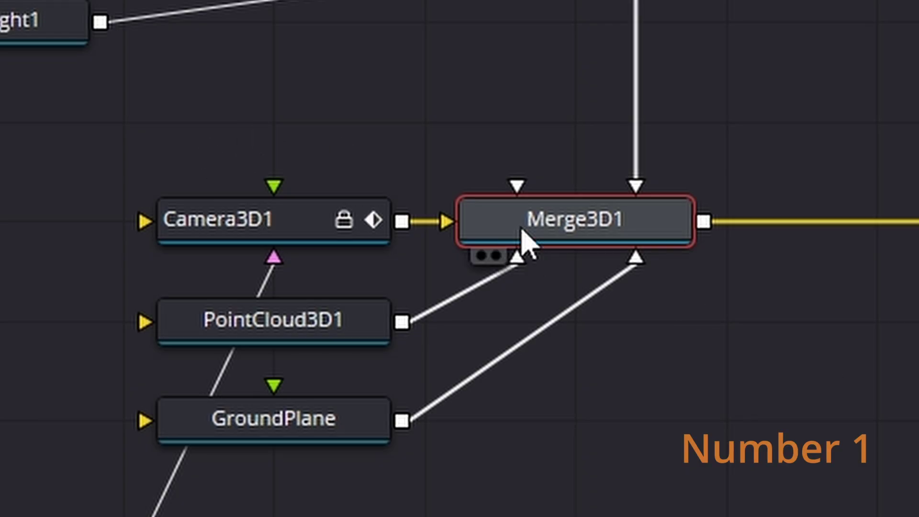
key(1)
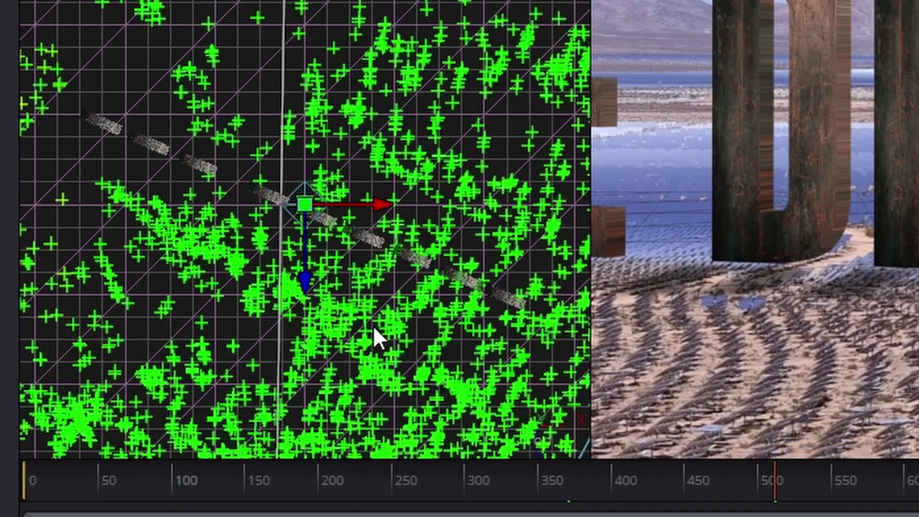
drag(593, 320, 899, 342)
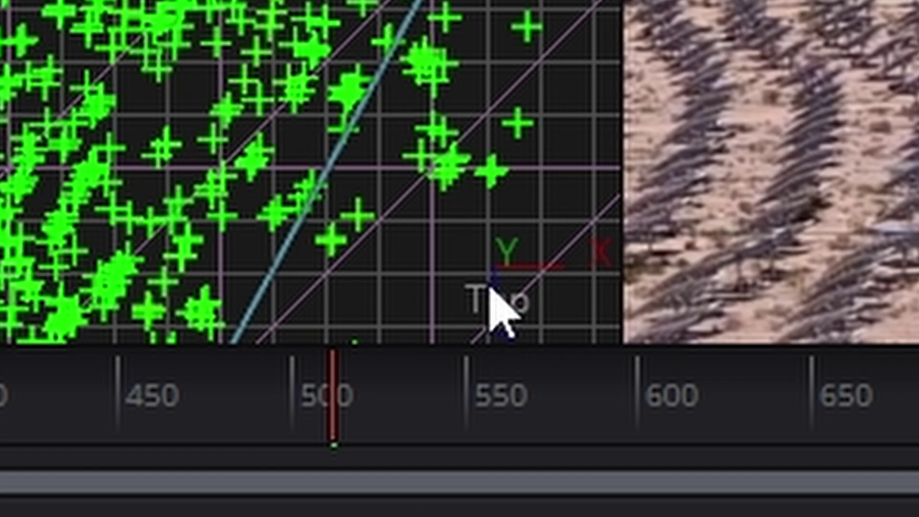
right_click(506, 284)
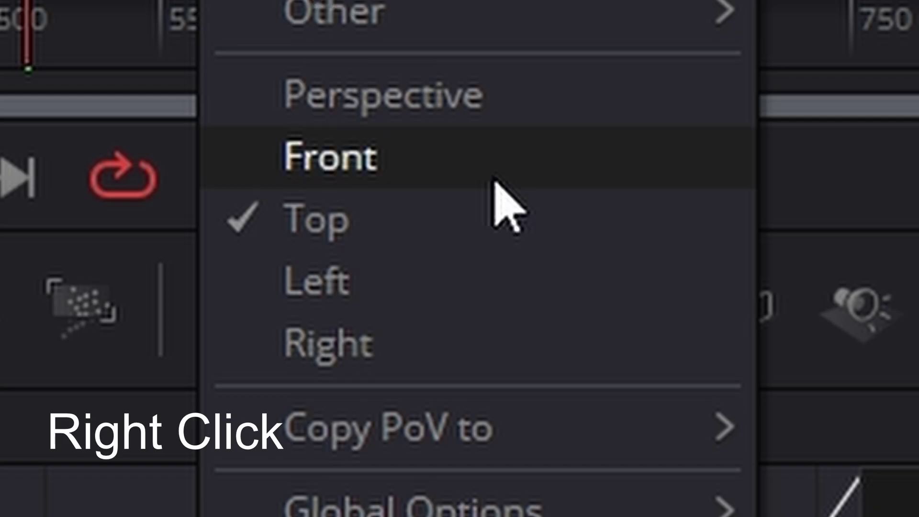
click(513, 344)
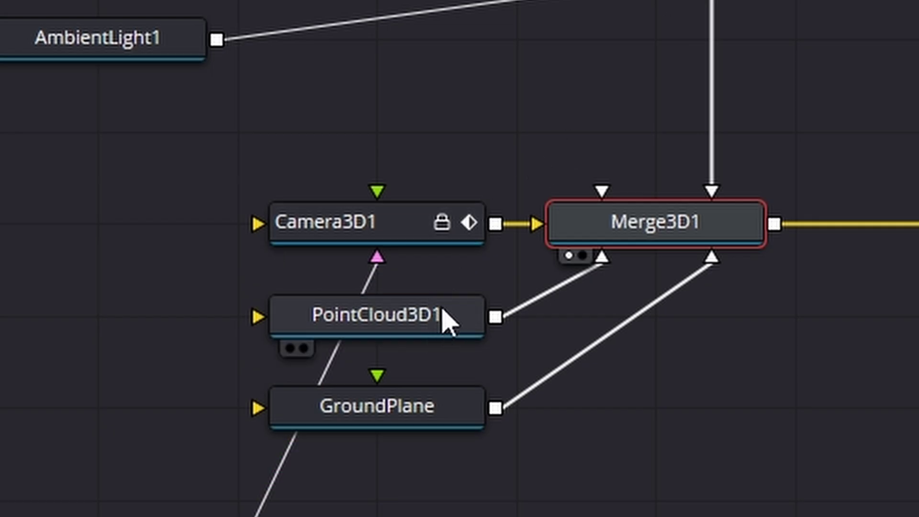
Step: Reduce the size of the PointCloud3D1 crosses and fine-tune the Y translation of Text3D1 so the letters' base meets the ground points
click(442, 314)
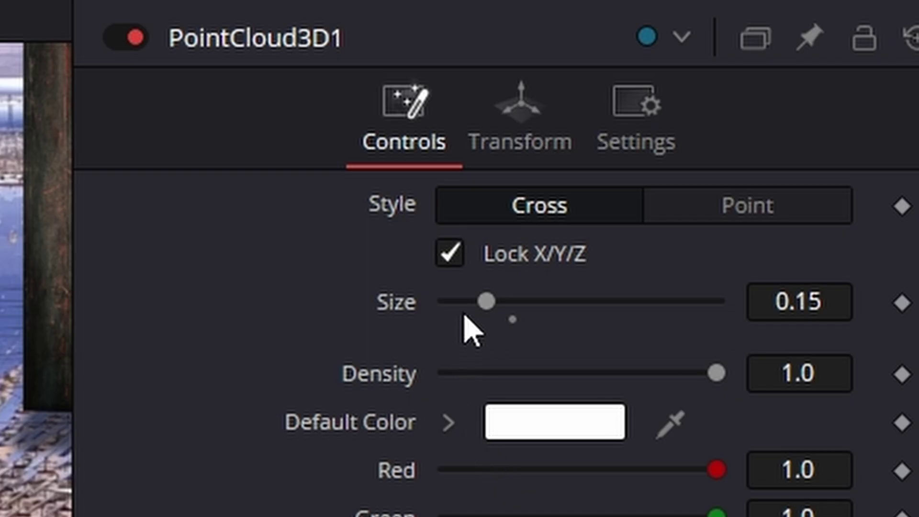
drag(489, 303, 361, 305)
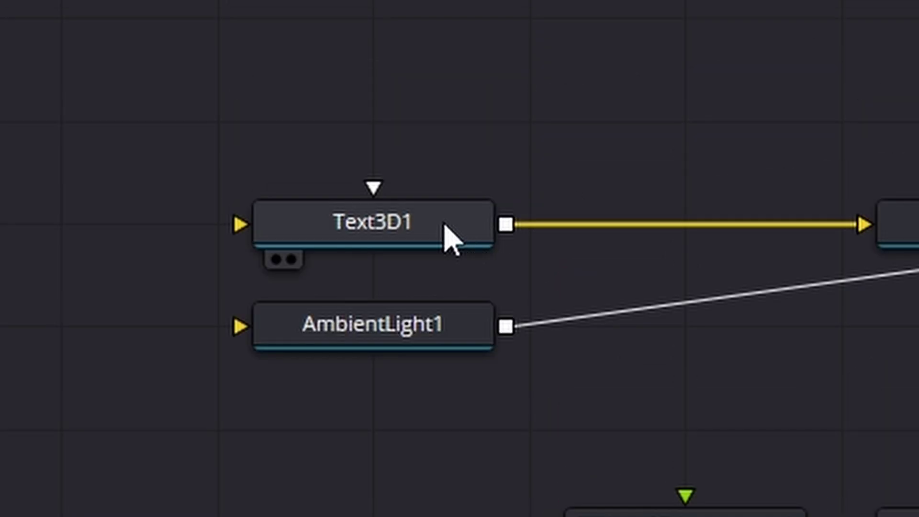
click(450, 239)
click(670, 270)
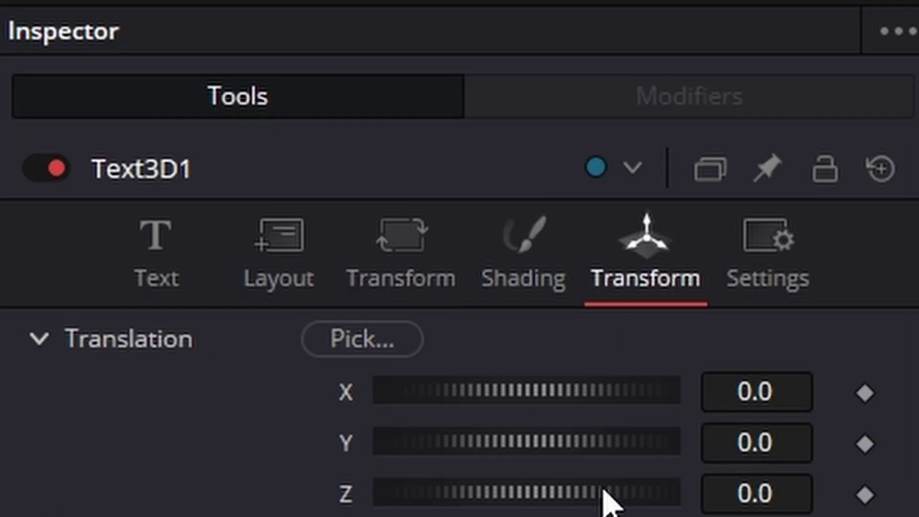
drag(514, 282, 531, 287)
drag(510, 448, 485, 448)
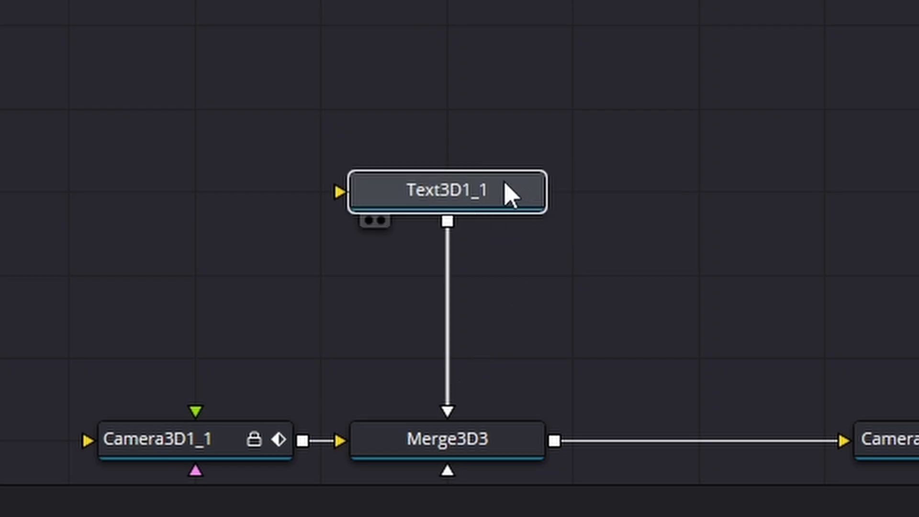
Step: View the Text3D1_1 shadow from the top and set its X translation to -0.0053 to realign it with the letters
click(444, 200)
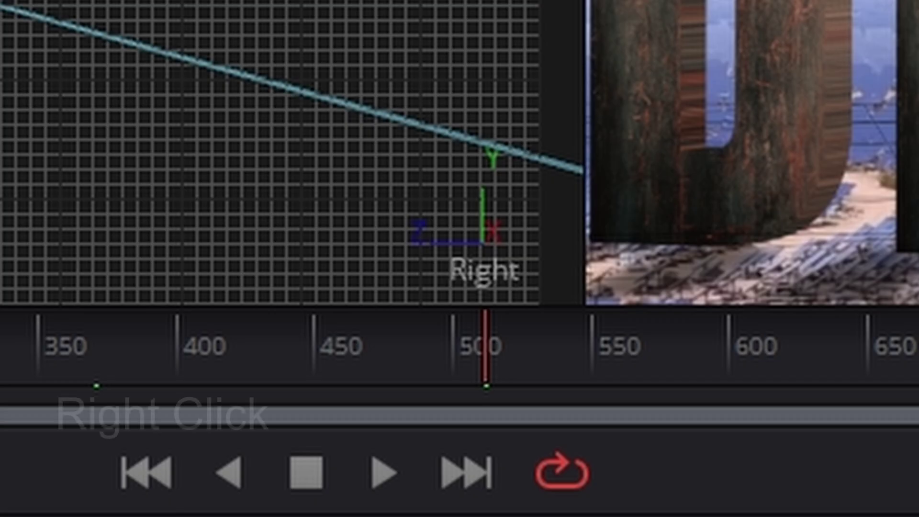
right_click(500, 229)
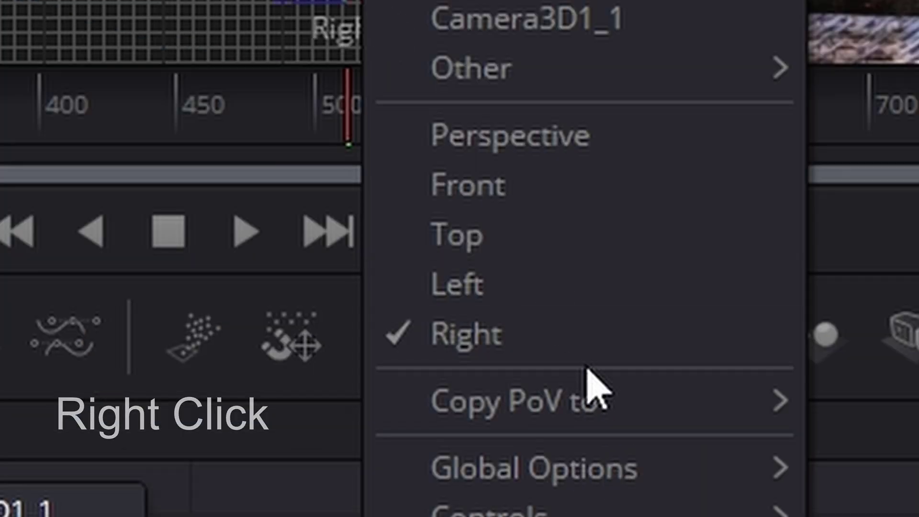
click(668, 484)
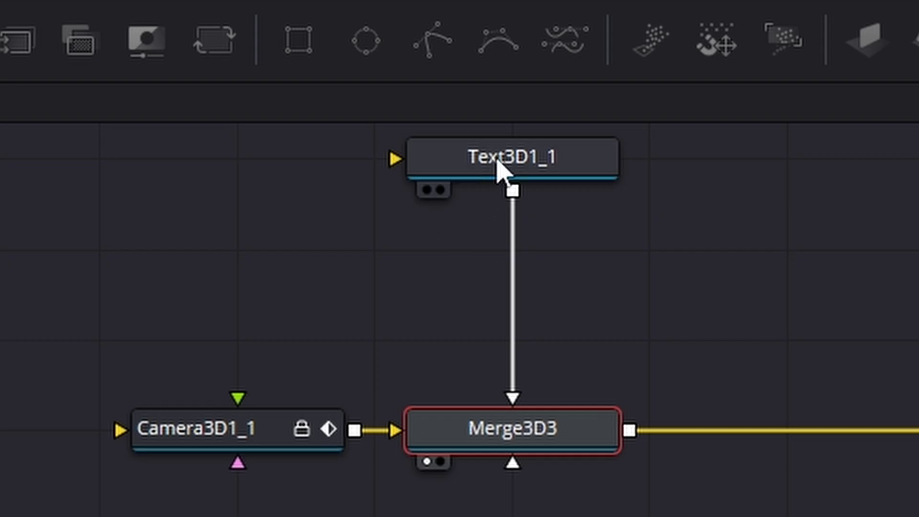
click(500, 169)
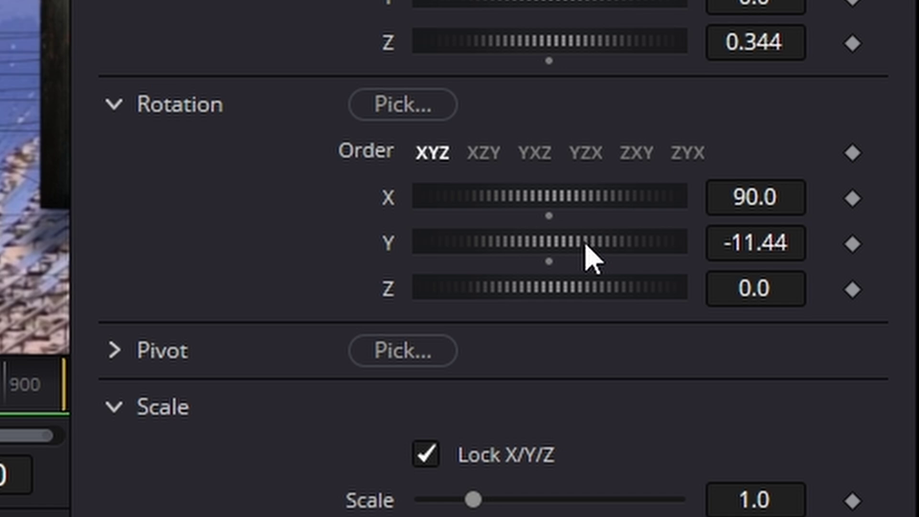
drag(592, 258, 566, 255)
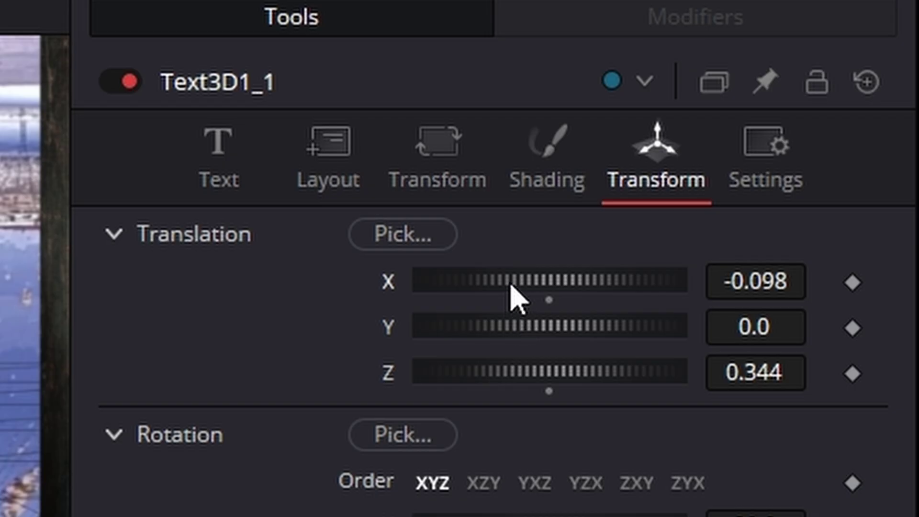
drag(511, 284, 577, 295)
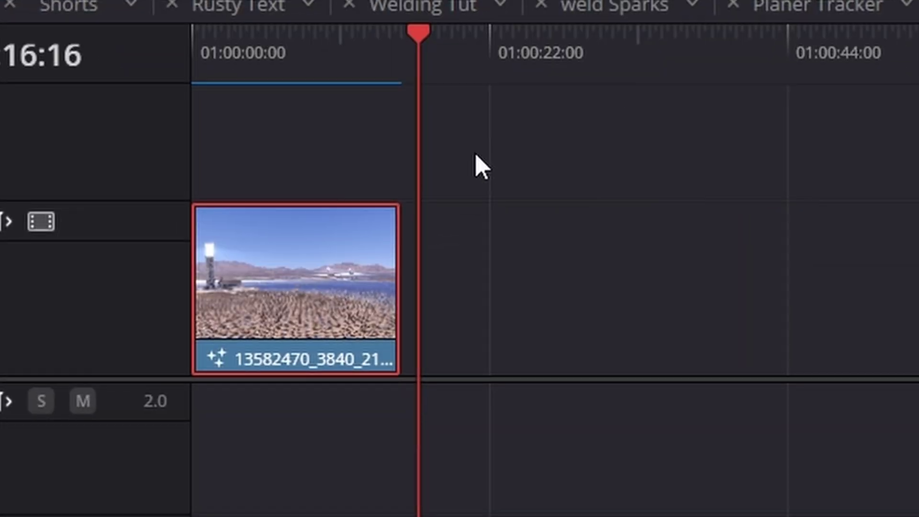
Step: Play the clip from the start of the timeline to check the tracked text and its shadow
drag(416, 76, 184, 77)
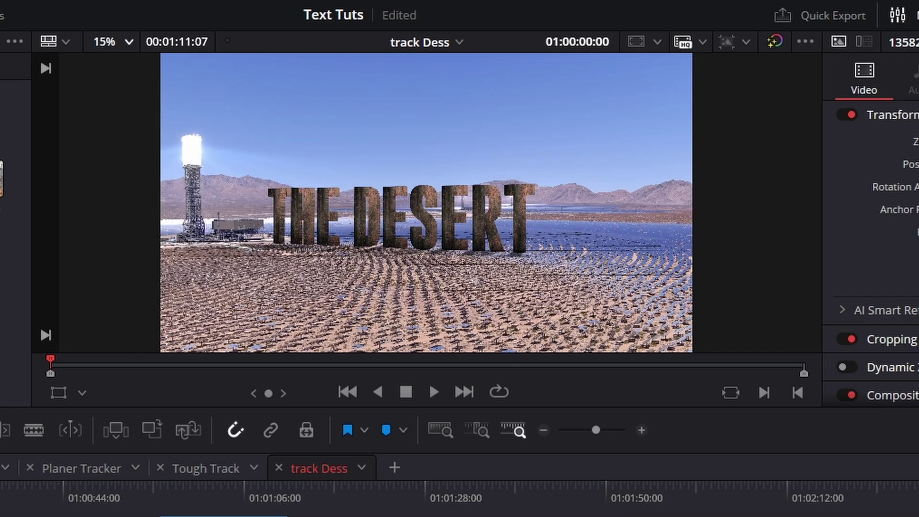
key(space)
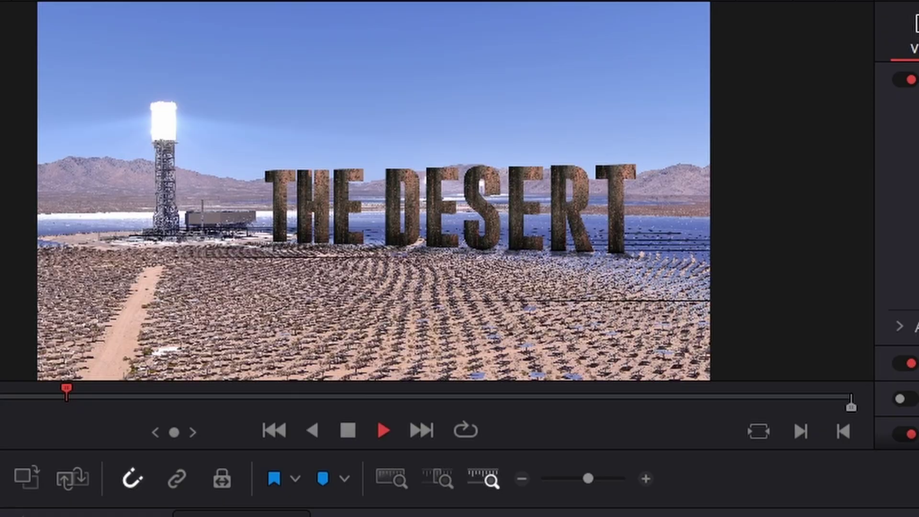
key(space)
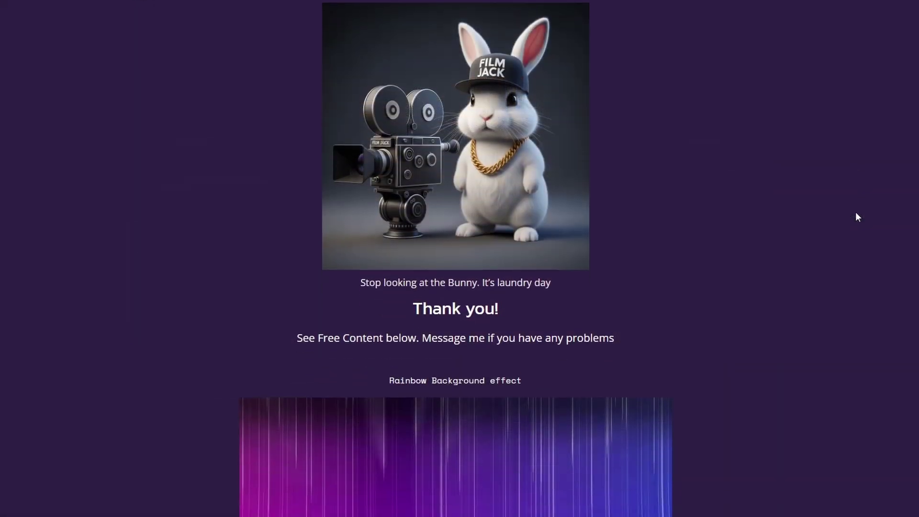
scroll(857, 216, down, 3)
scroll(856, 214, down, 10)
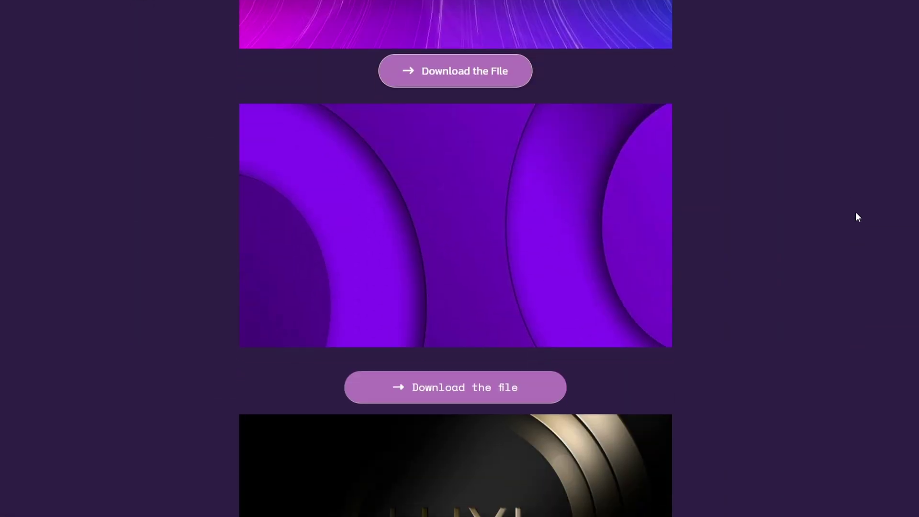
scroll(856, 213, down, 7)
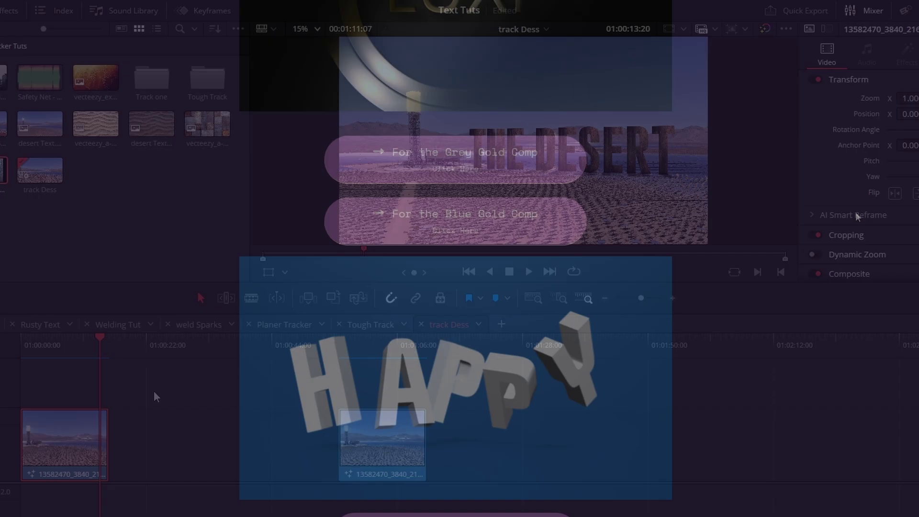